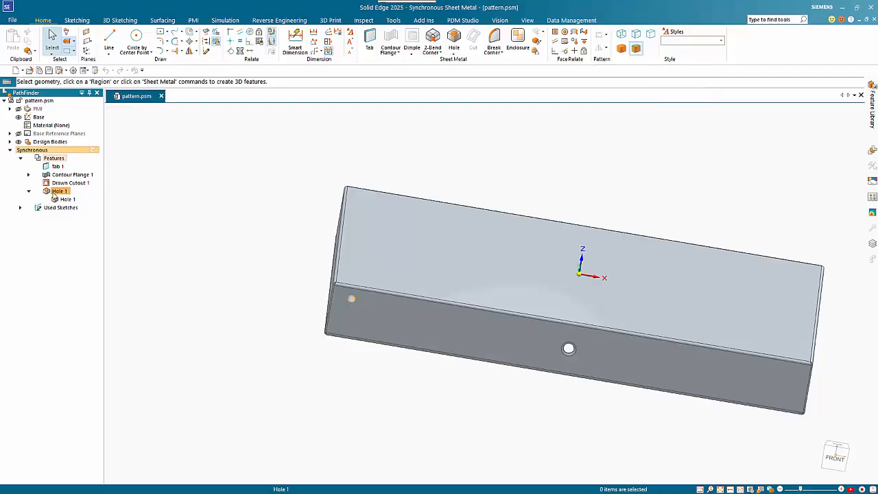
Step: Define a rectangular pattern of the 5 mm corner hole on the front flange face, spanning about 321.5 by 21 mm
left_click(55, 191)
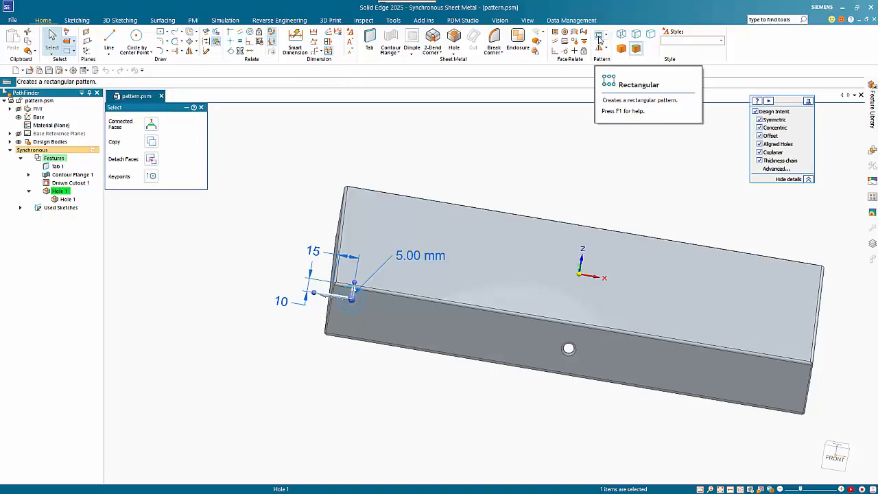
left_click(599, 36)
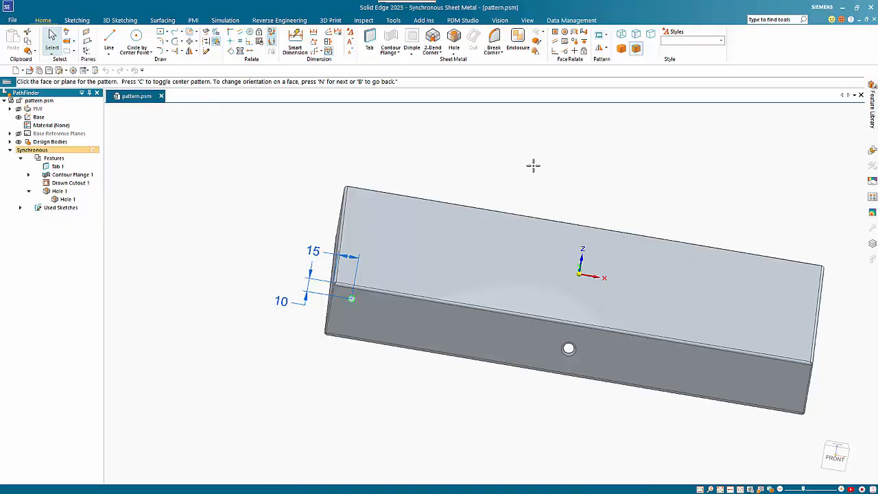
left_click(428, 343)
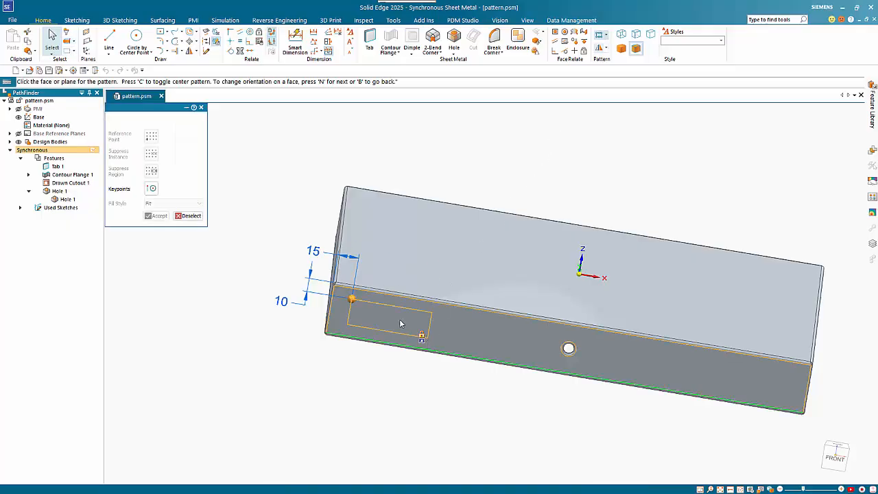
left_click(352, 299)
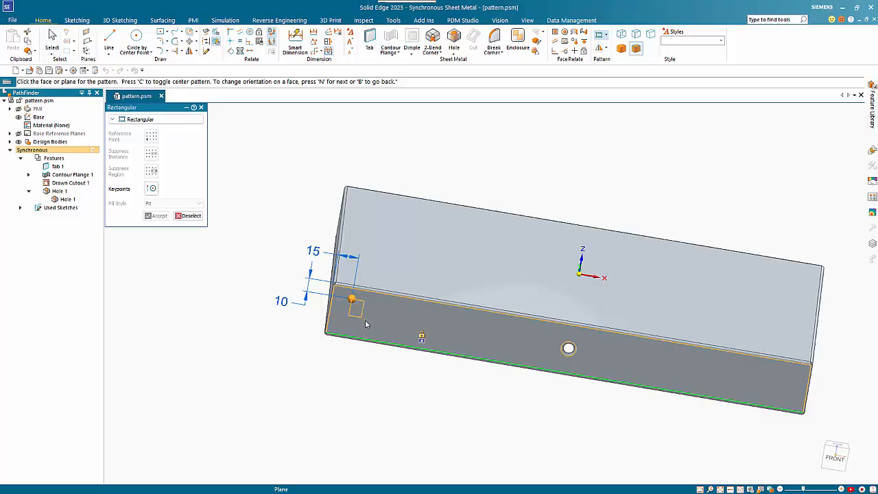
left_click(788, 404)
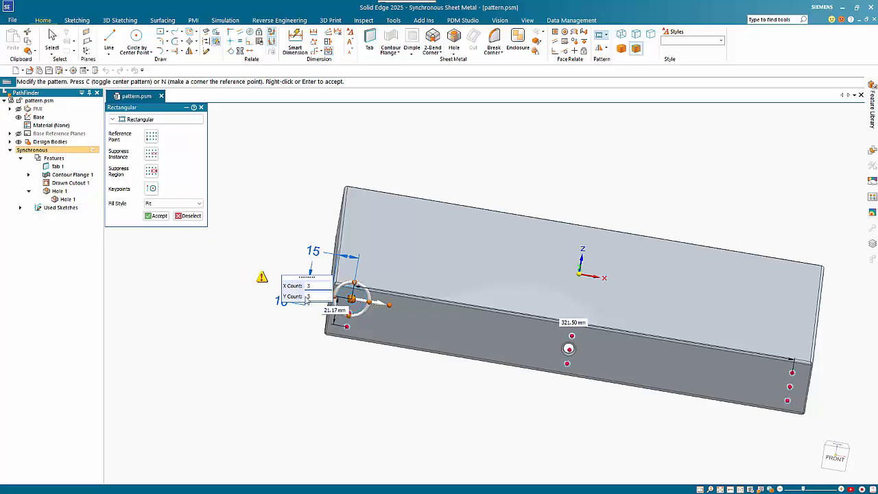
Step: Set the rectangular pattern to an X count of 15, with spans of 320 mm along and 20 mm across the flange
left_click(306, 299)
left_click(309, 287)
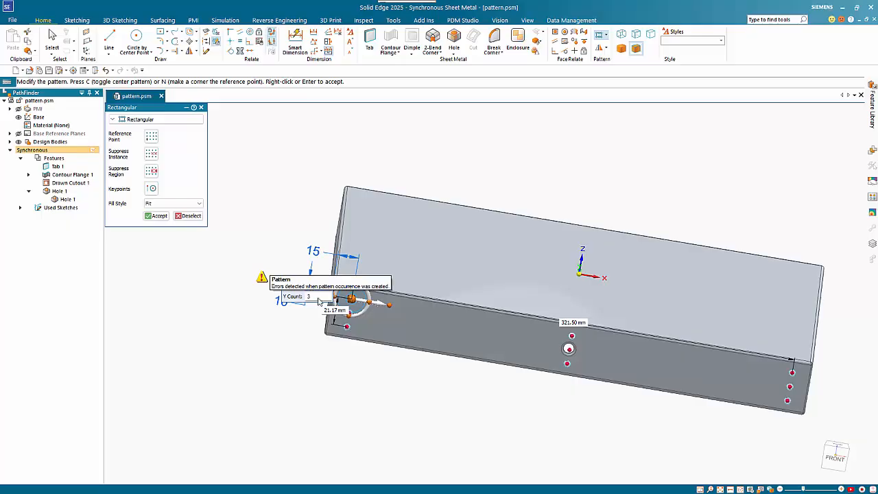
type("15")
key("Tab")
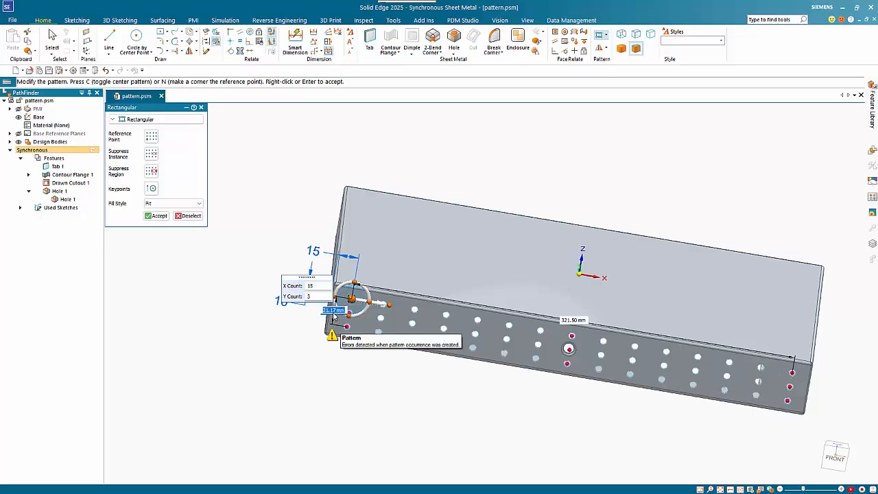
key("Tab")
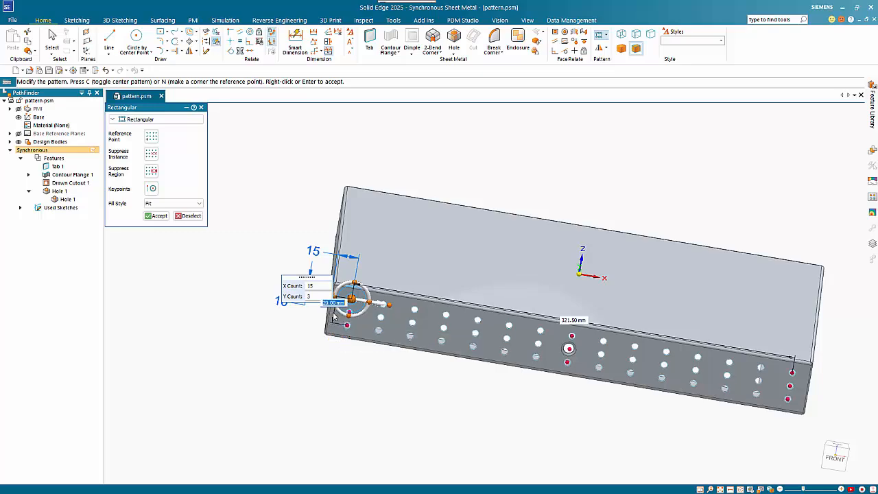
key("Tab")
key("Tab")
type("3")
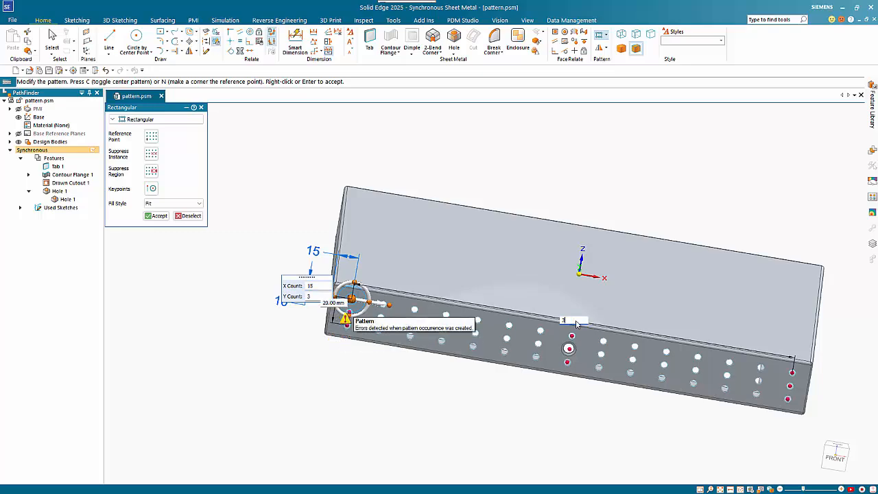
type("320")
key("Tab")
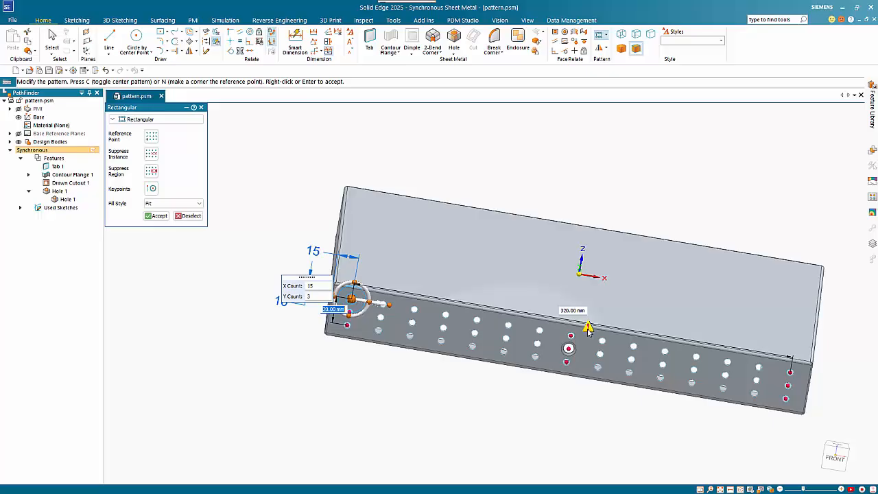
Step: Suppress the three pattern occurrences at, above and below the large centre hole, and accept the suppression
mouse_move(588, 330)
mouse_move(569, 349)
left_click(156, 157)
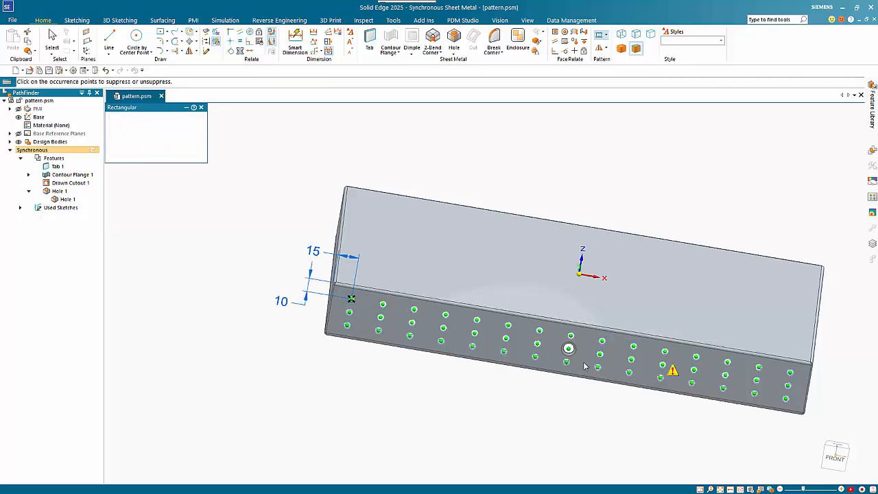
left_click(568, 349)
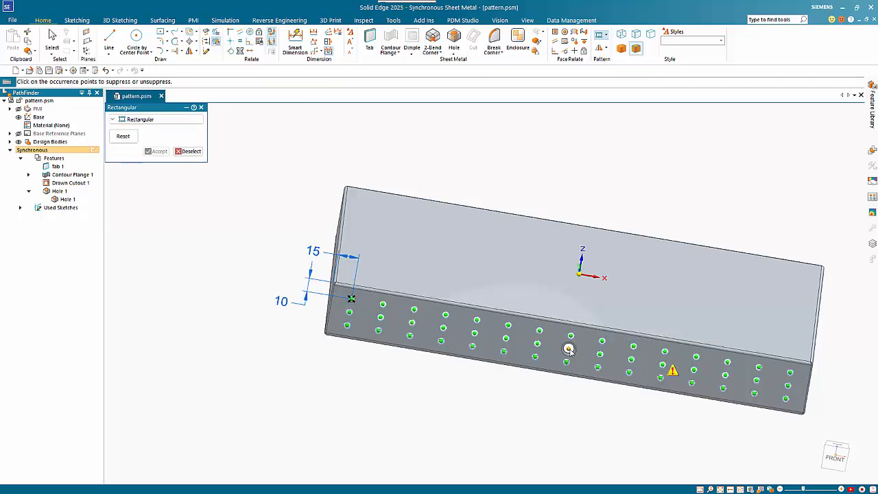
left_click(571, 336)
left_click(565, 362)
left_click(156, 151)
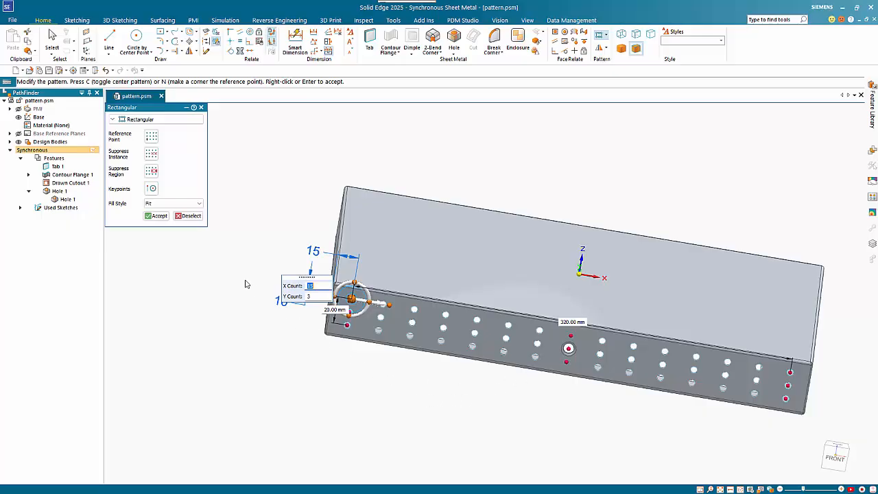
Step: Try the Fixed fill style for the rectangular pattern, and return it to Fit
left_click(201, 206)
left_click(158, 218)
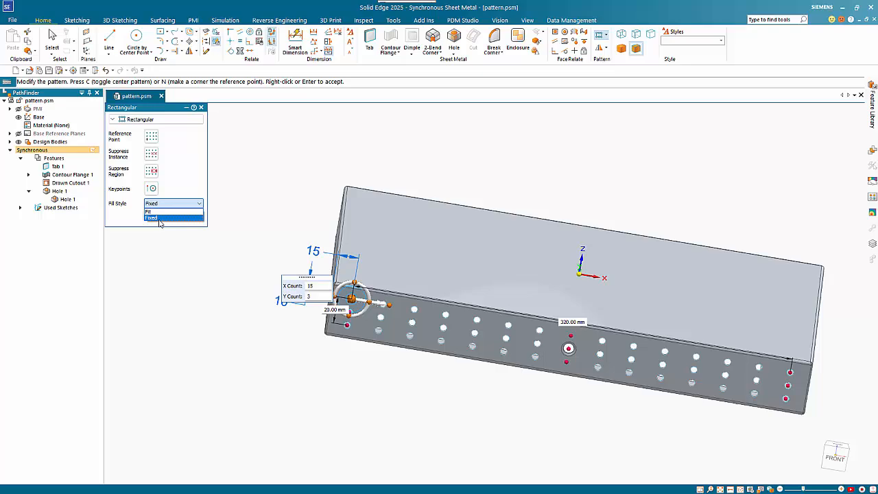
left_click(159, 219)
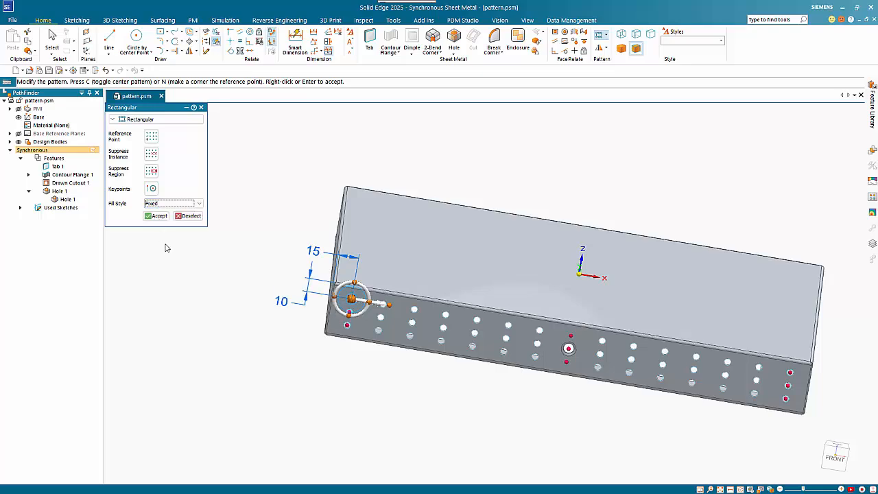
right_click(175, 303)
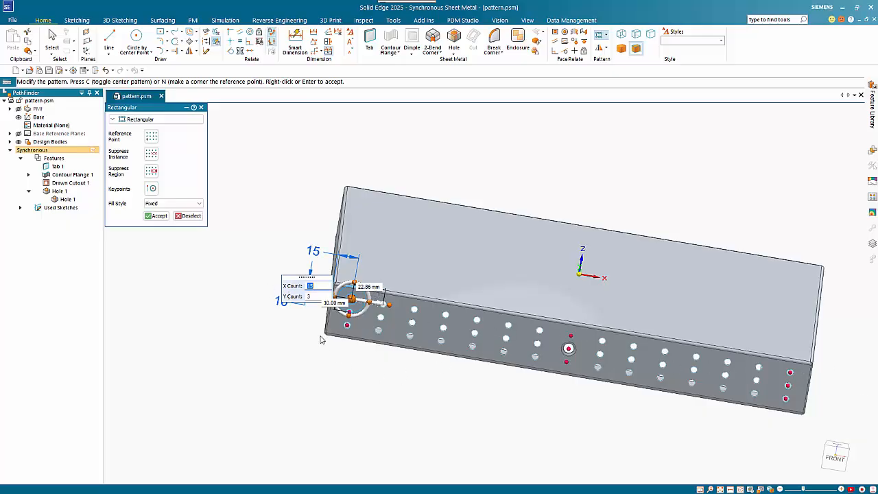
left_click(169, 204)
left_click(168, 210)
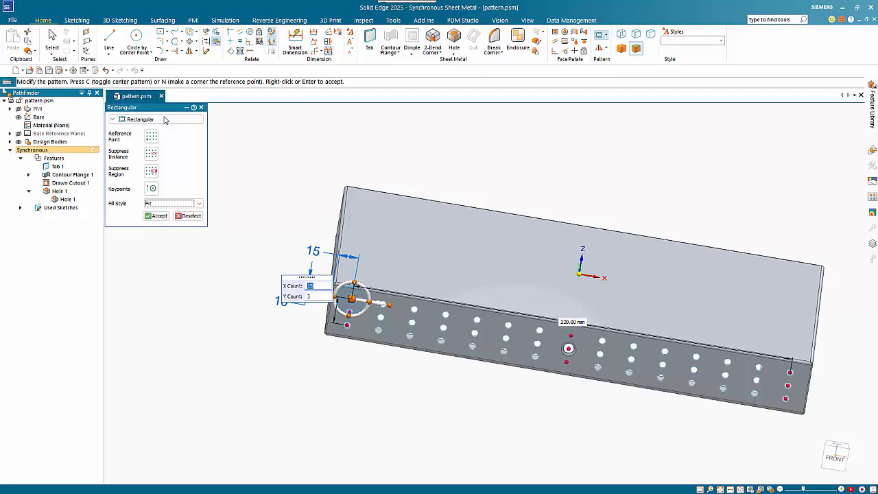
key("Return")
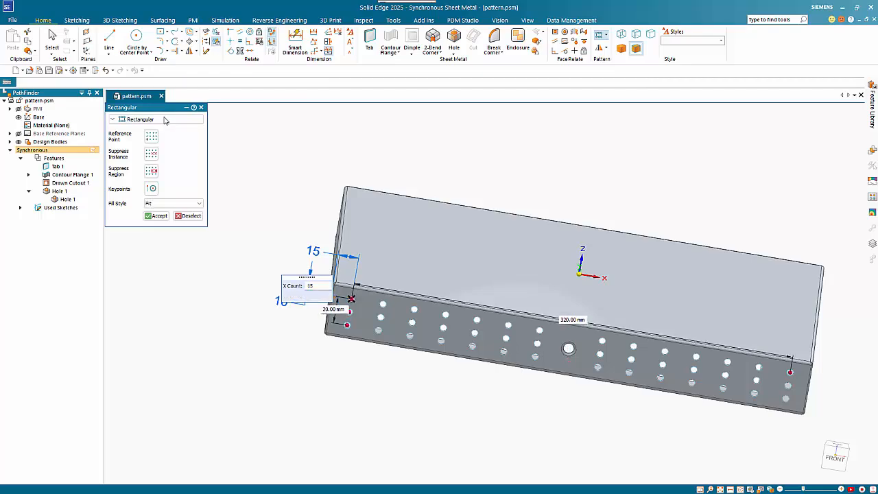
Step: Change the pattern type to Fill Pattern with the Stagger fill style and the Linear Offset spacing method
left_click(163, 120)
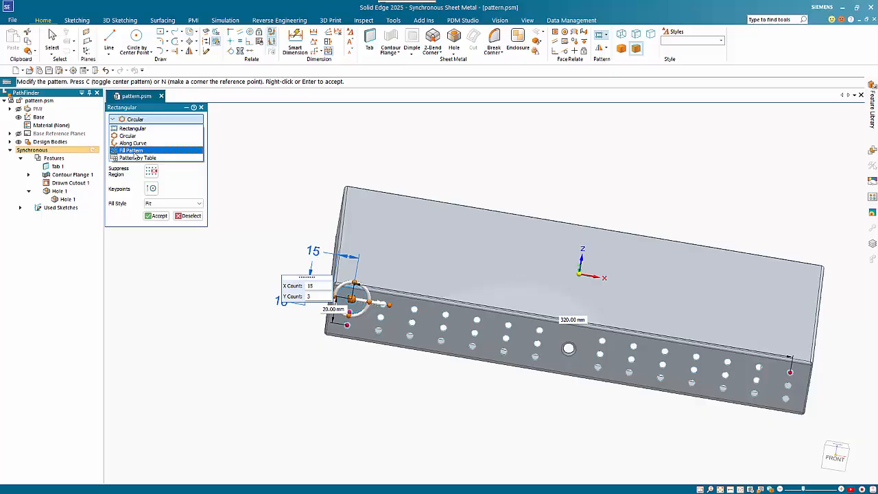
left_click(135, 151)
key("Escape")
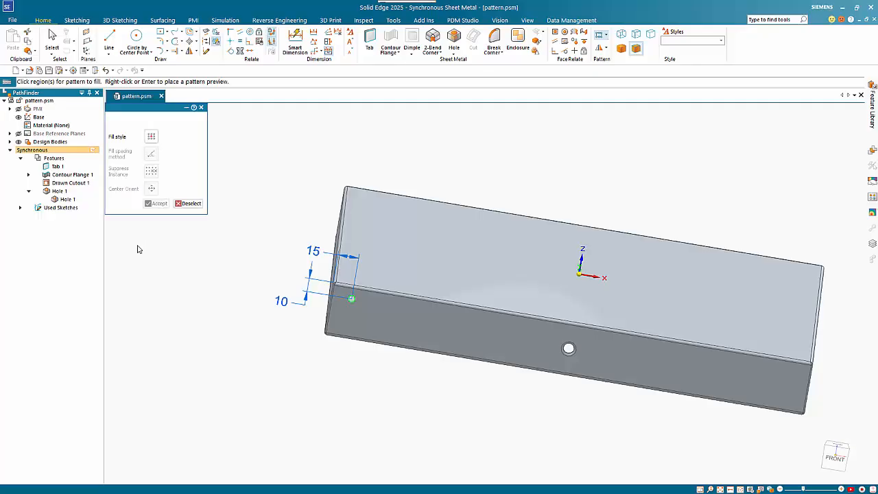
left_click(151, 137)
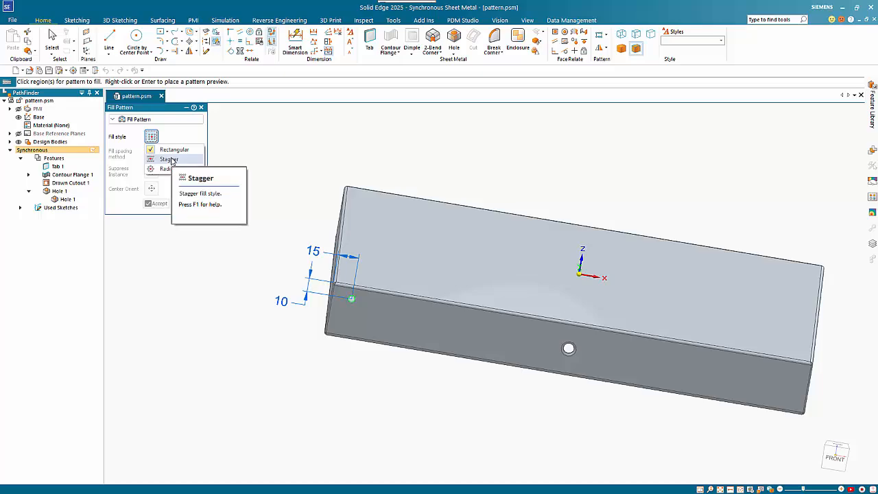
left_click(169, 159)
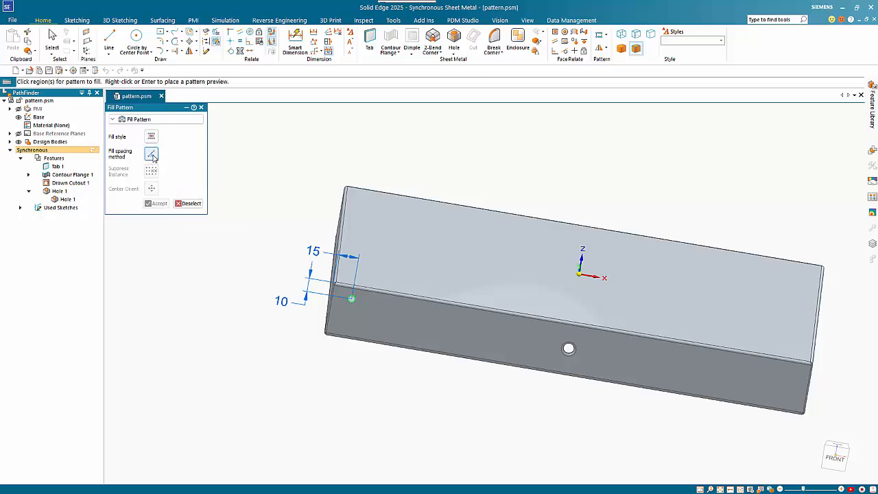
left_click(152, 155)
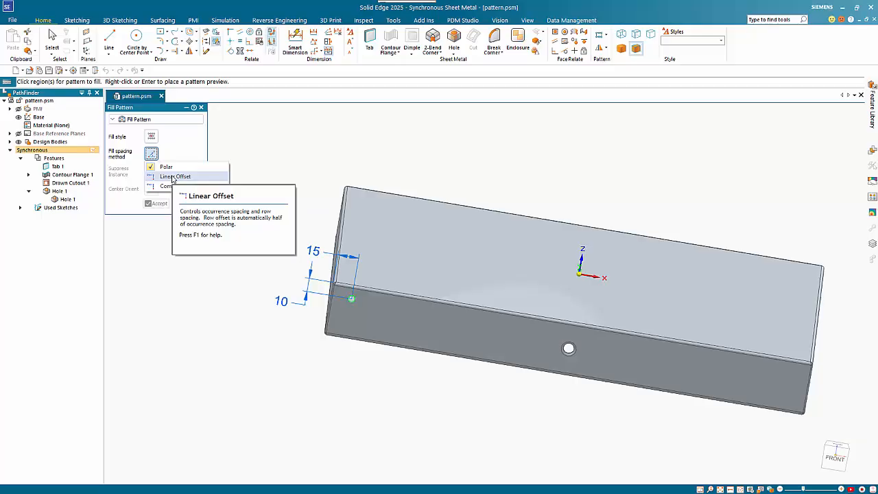
left_click(172, 178)
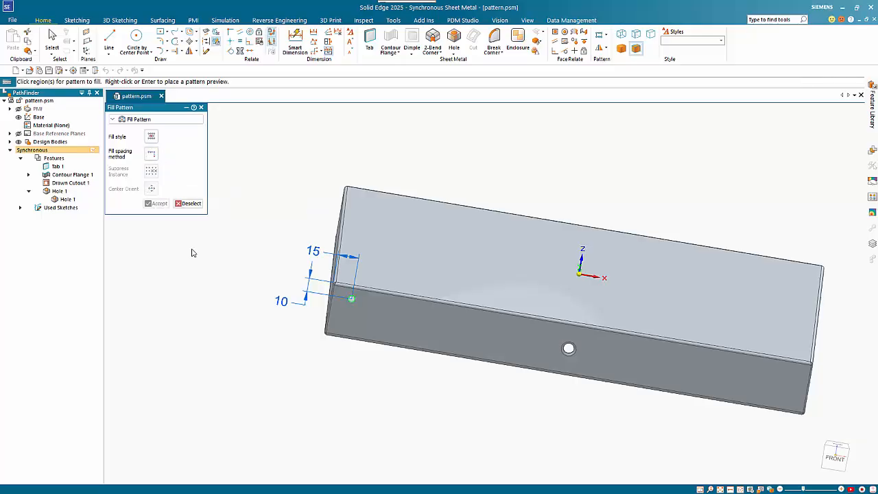
Step: Use the front flange face as the fill region and rotate the pattern direction to 180°
left_click(406, 322)
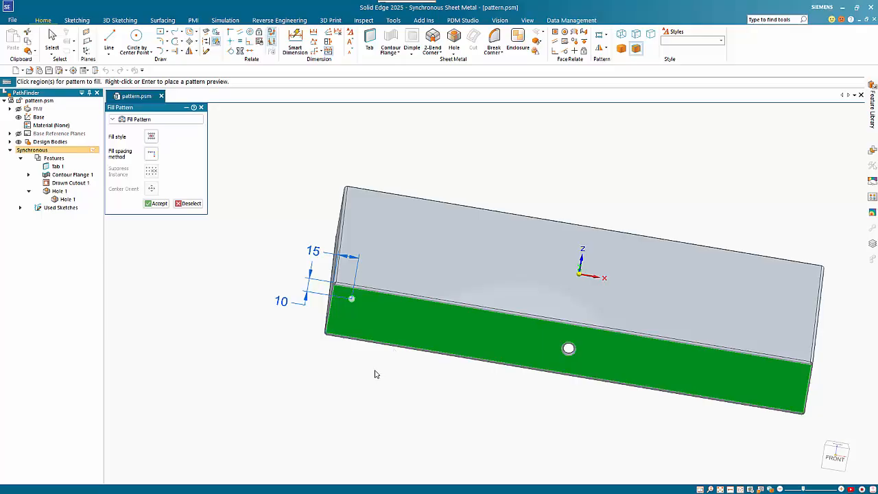
right_click(318, 360)
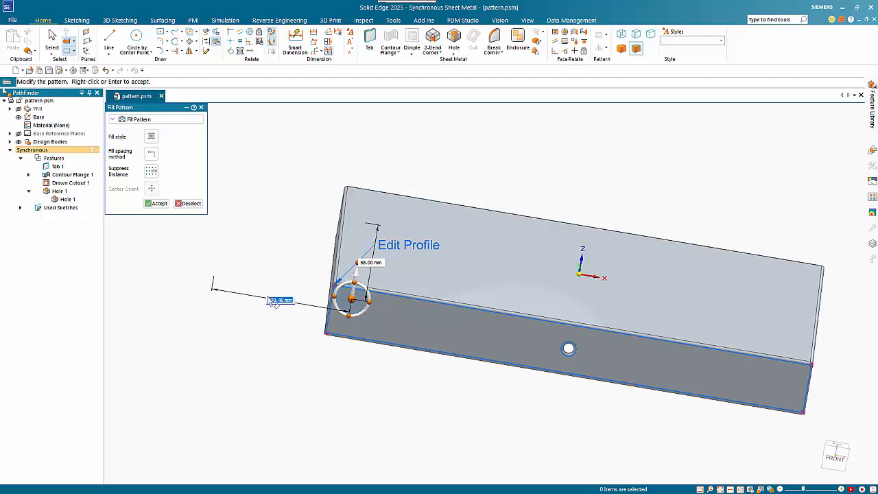
left_click(363, 288)
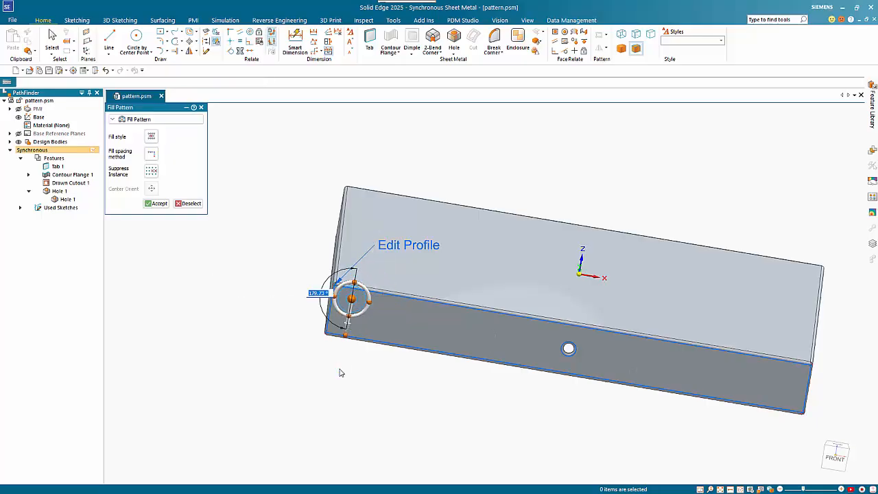
type("180")
key("Return")
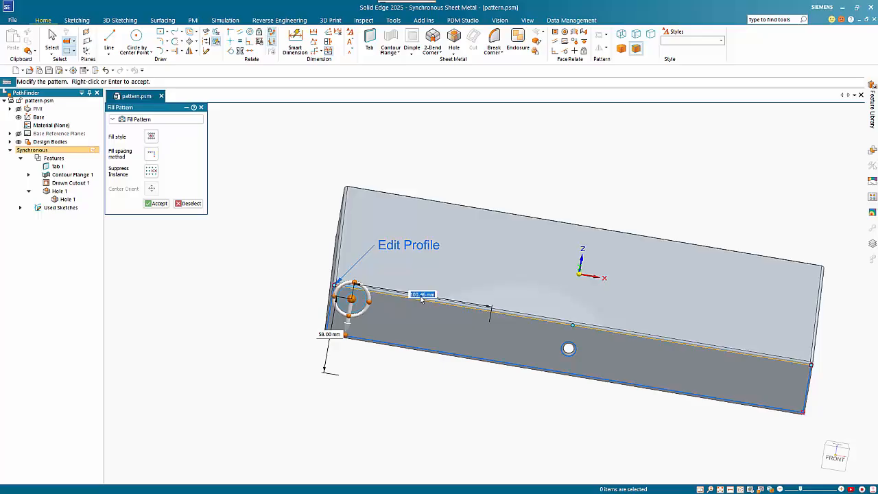
Step: Set the fill pattern spacing to 20 mm along and 10 mm across the flange, and finish the pattern
type("20")
key("Tab")
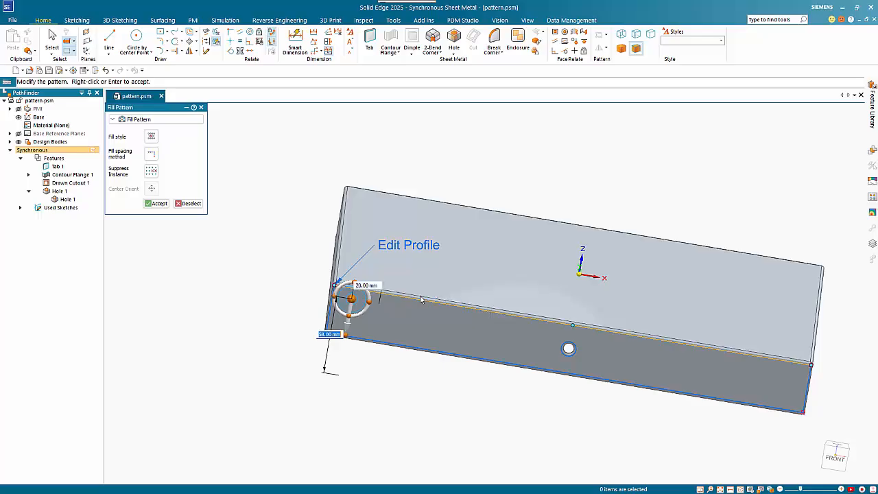
type("10")
key("Tab")
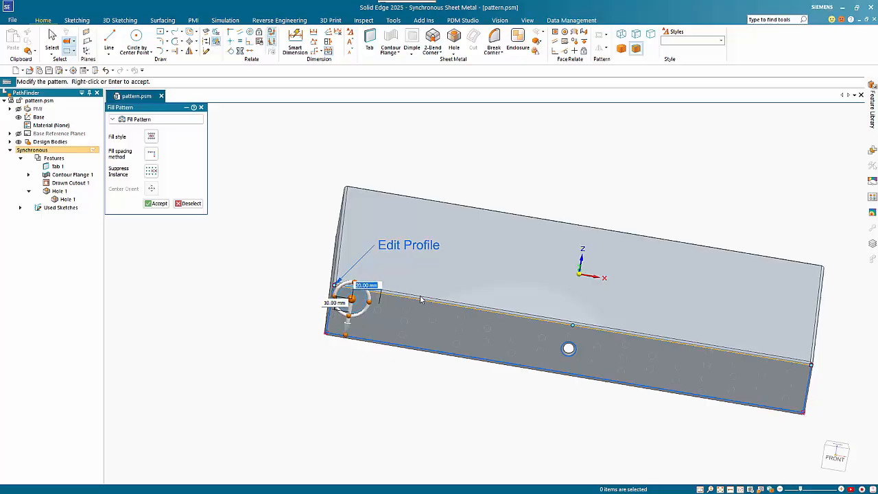
key("Return")
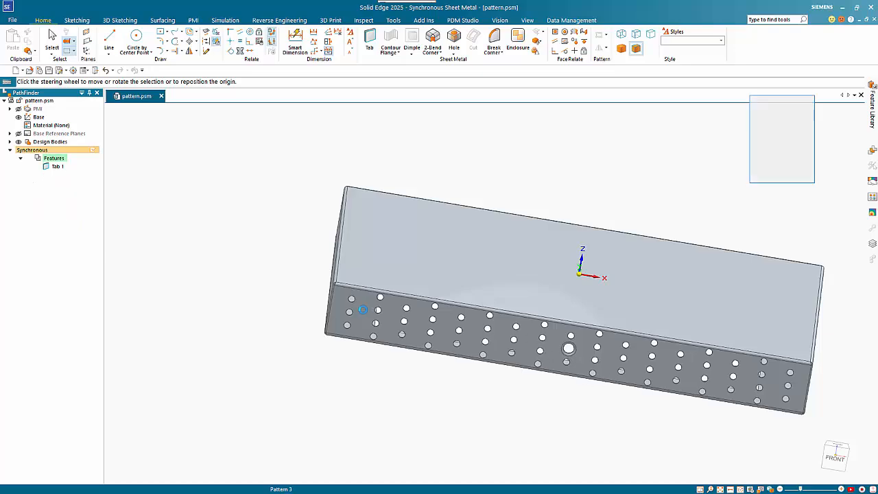
left_click(416, 329)
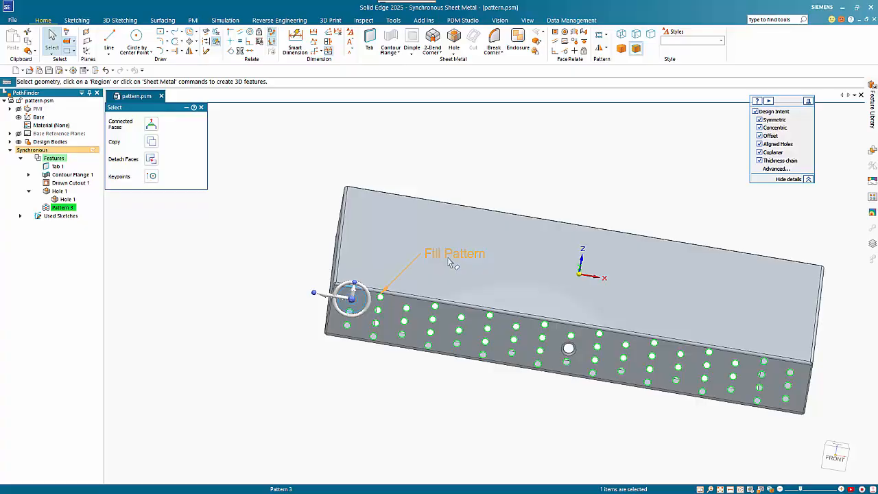
key("Escape")
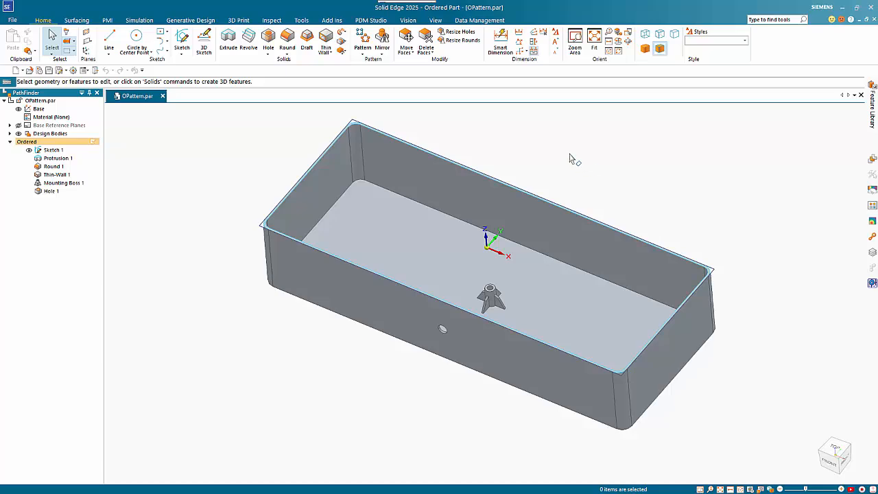
Step: Start a rectangular pattern of the mounting boss, placed by sketch on the box's inner floor face
left_click(362, 39)
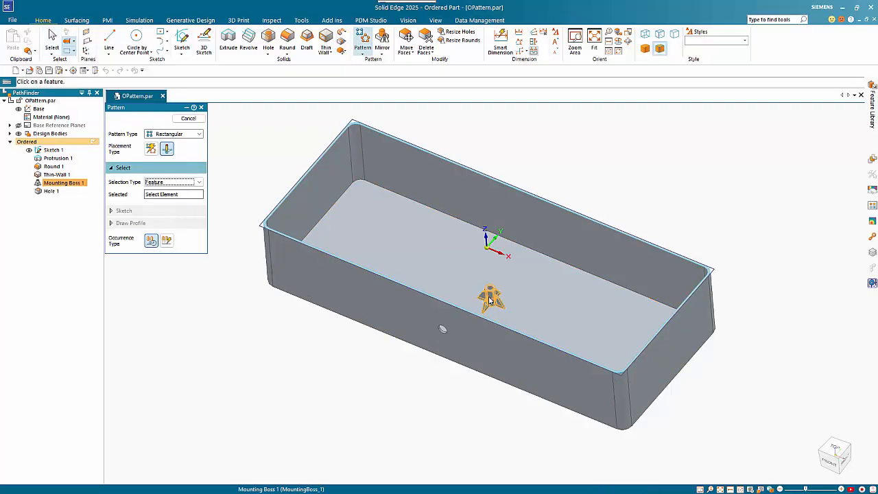
left_click(166, 149)
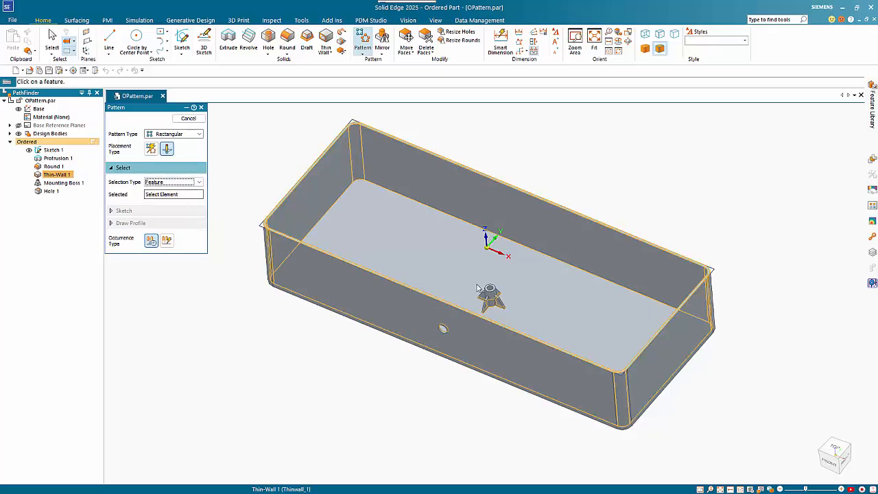
left_click(492, 297)
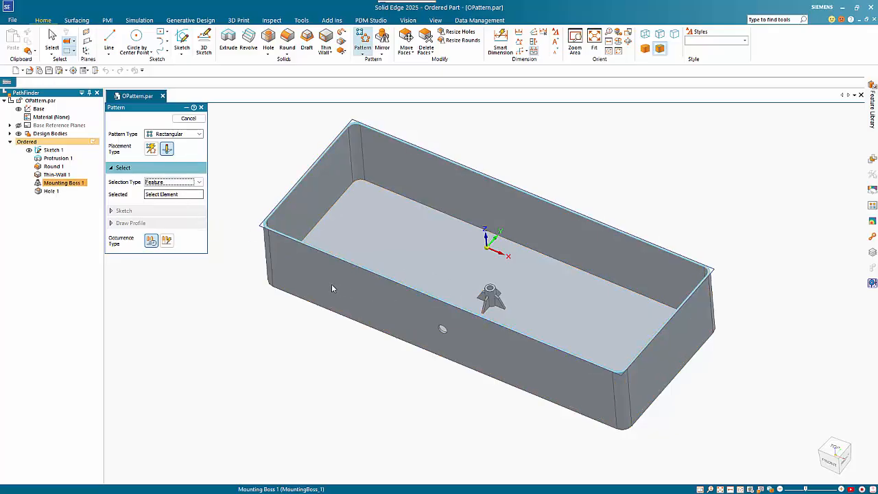
right_click(248, 165)
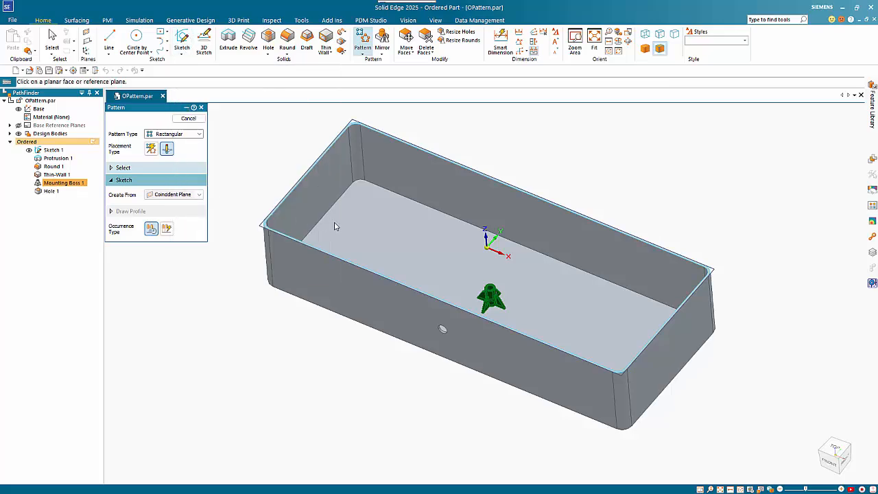
left_click(362, 232)
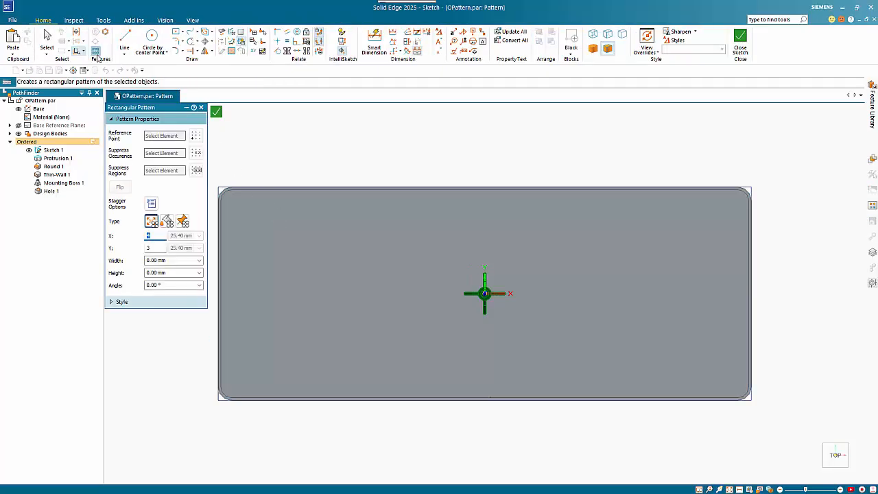
Step: Draw a pattern rectangle about 324 mm by 105 mm around the boss and set 3 occurrences in the X direction
left_click(267, 229)
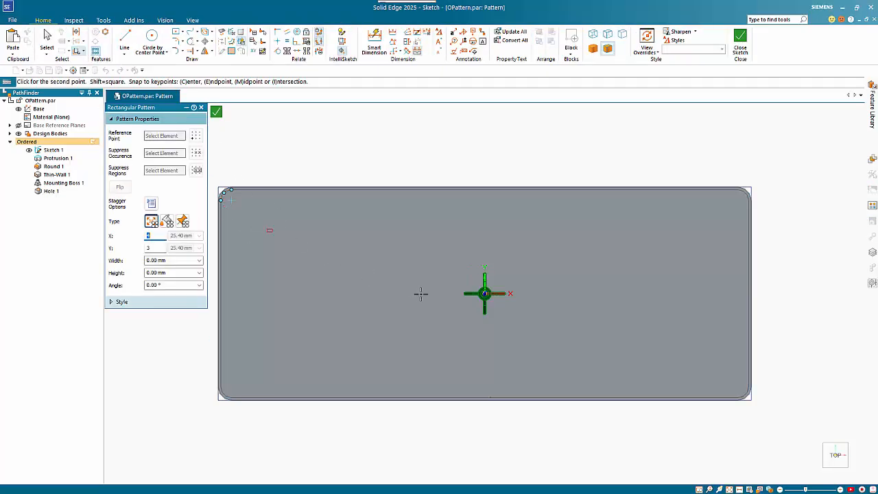
left_click(699, 368)
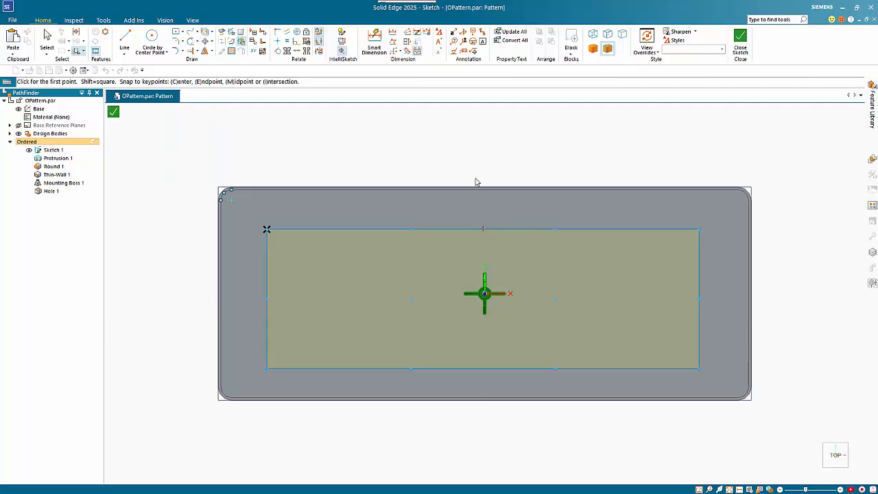
key("Escape")
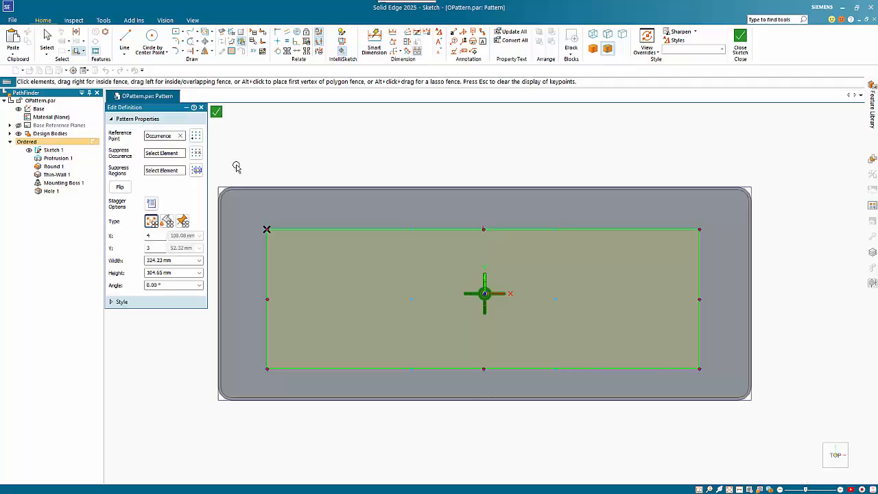
double_click(152, 237)
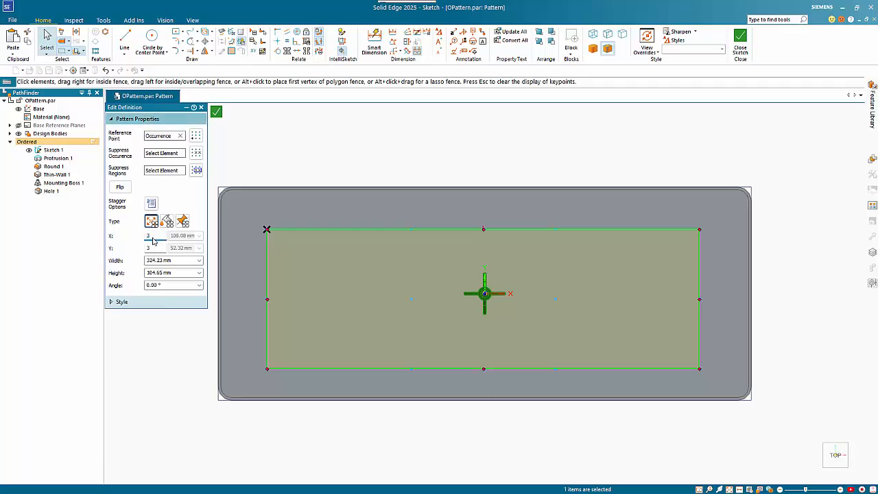
key("Tab")
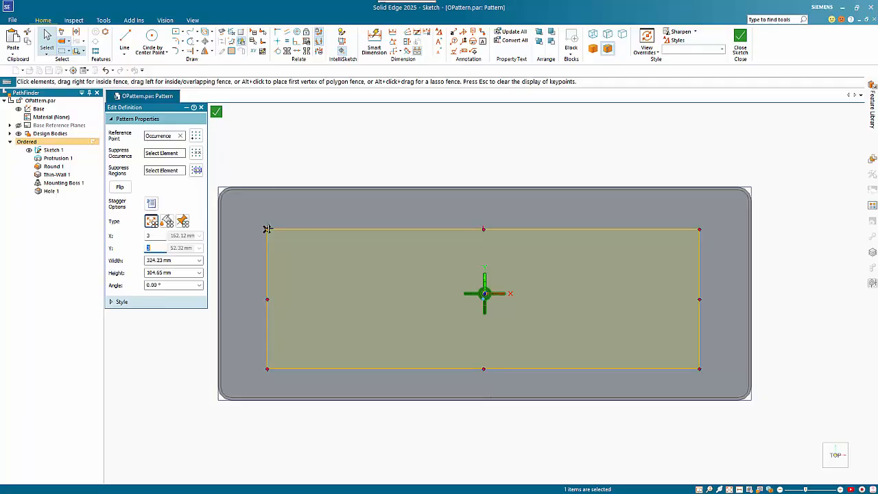
Step: Suppress the mid-side occurrence on each of the rectangle's four edges and make the centre occurrence the reference point
left_click(196, 154)
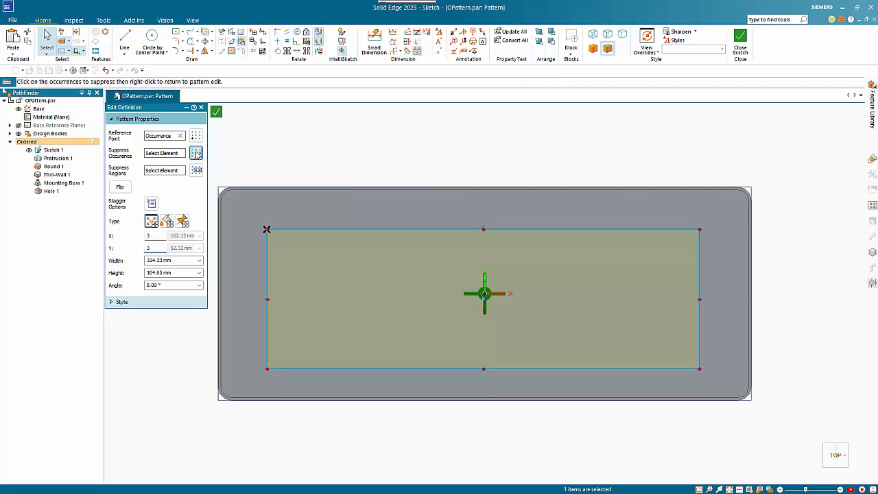
left_click(317, 302)
left_click(483, 371)
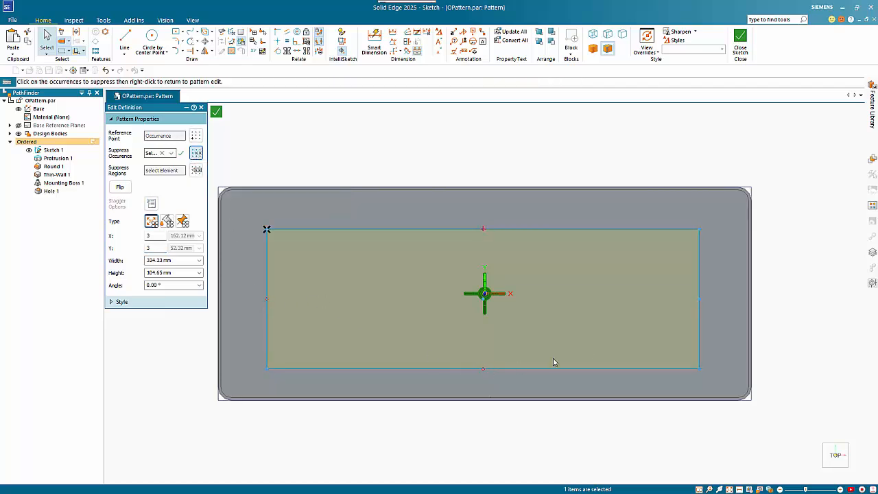
left_click(700, 300)
left_click(483, 229)
left_click(267, 230)
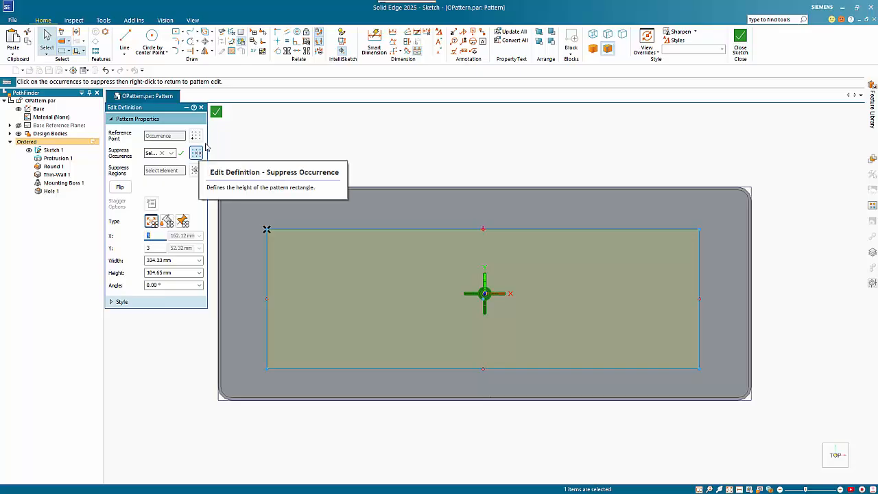
left_click(182, 154)
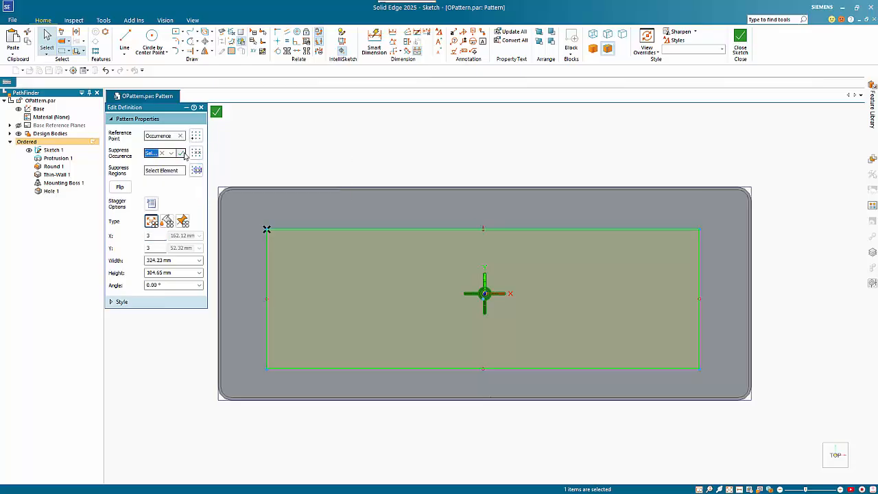
left_click(195, 137)
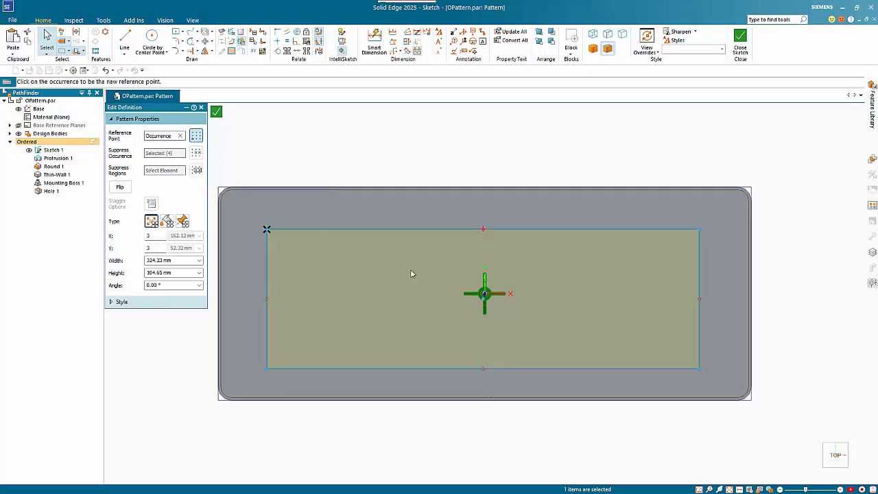
left_click(482, 299)
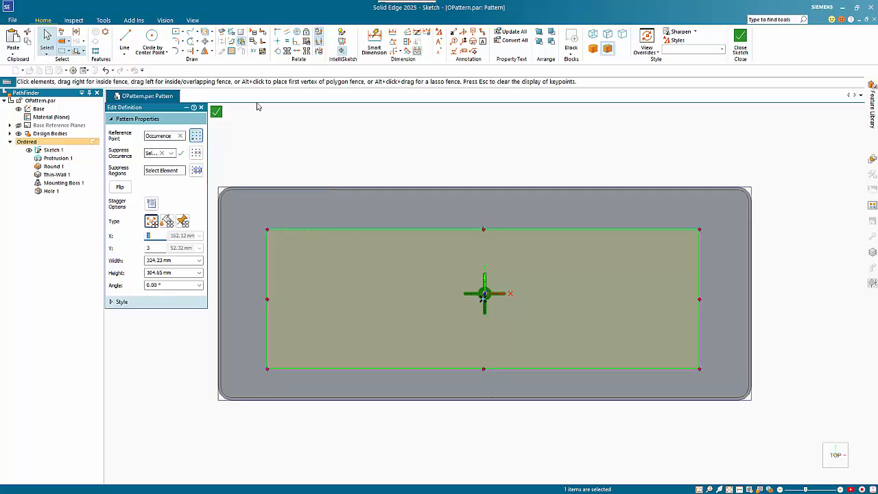
Step: Centre the pattern rectangle by aligning its edge midpoints horizontally and vertically with the box's edge midpoints, and finish the boss pattern
left_click(277, 41)
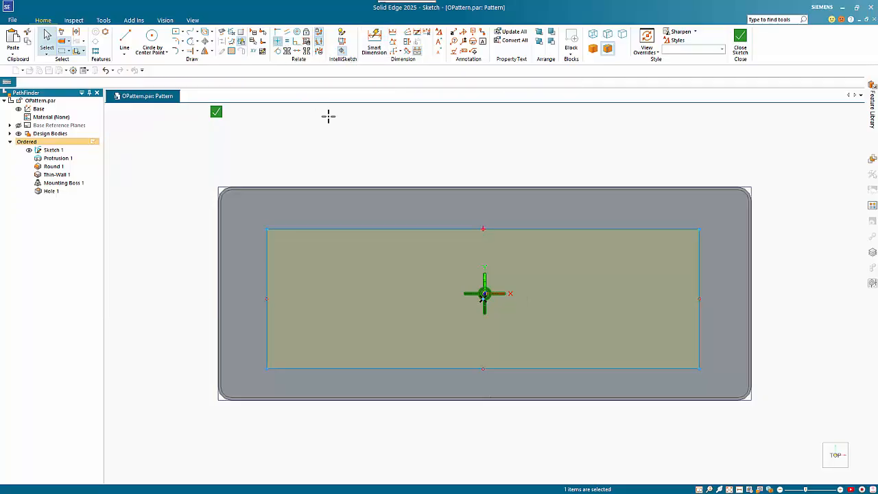
left_click(483, 228)
left_click(482, 189)
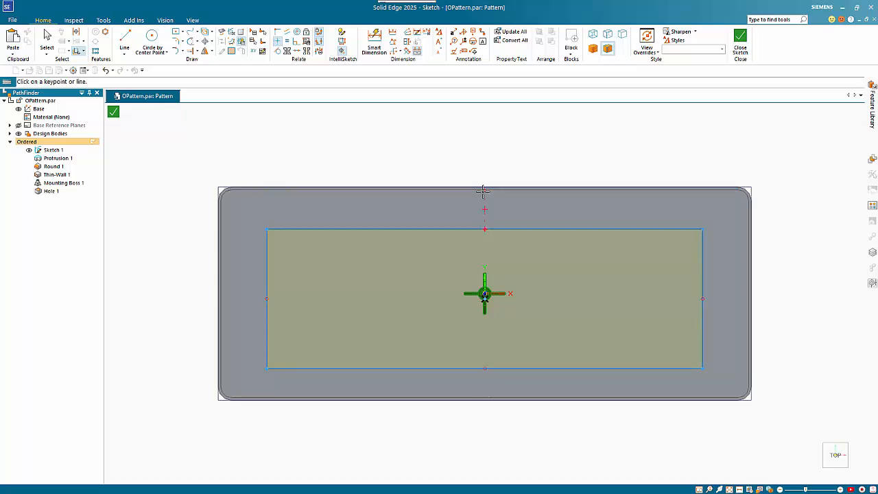
left_click(702, 299)
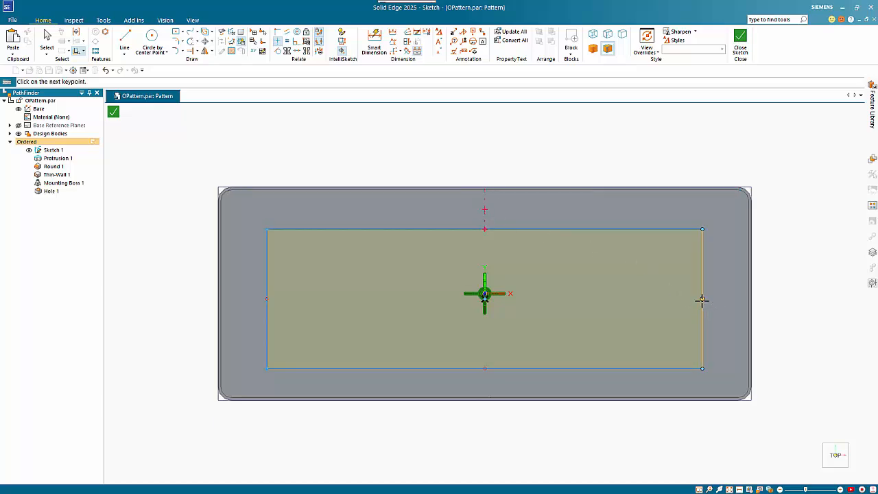
left_click(748, 296)
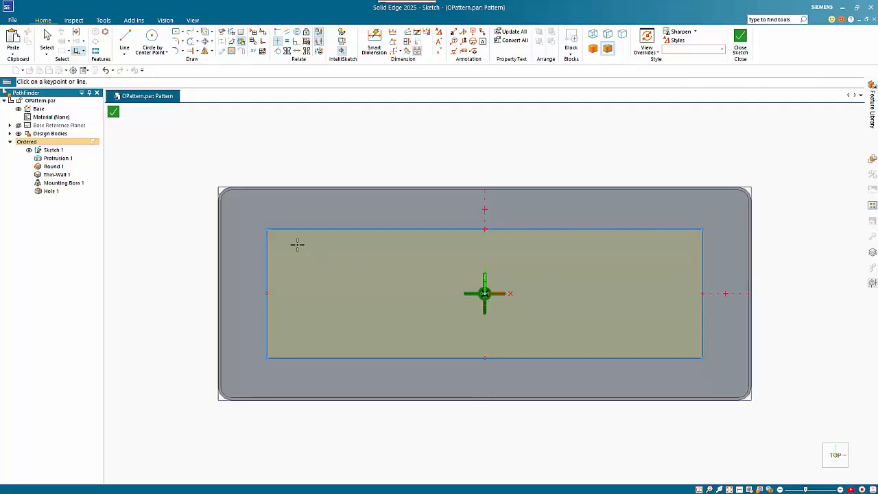
left_click(114, 112)
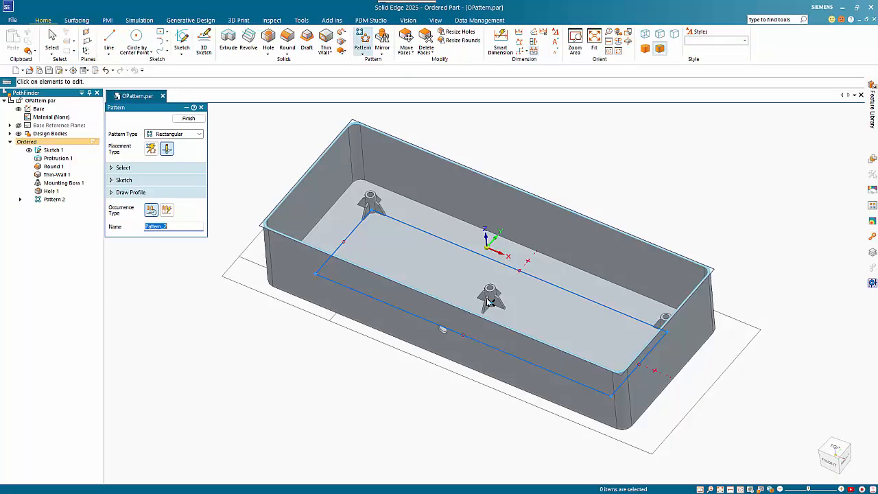
key("Escape")
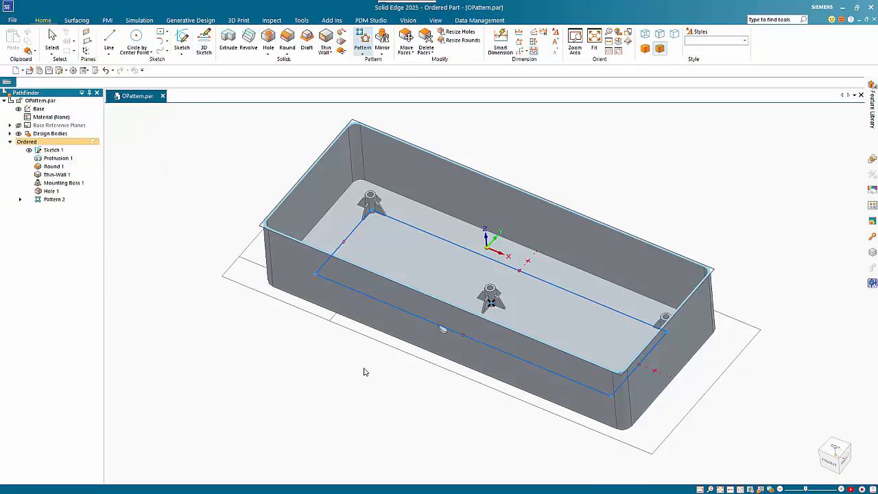
Step: Start a rectangular pattern of the hole, placed by sketch on the box's long front face
middle_click_drag(364, 366, 435, 330)
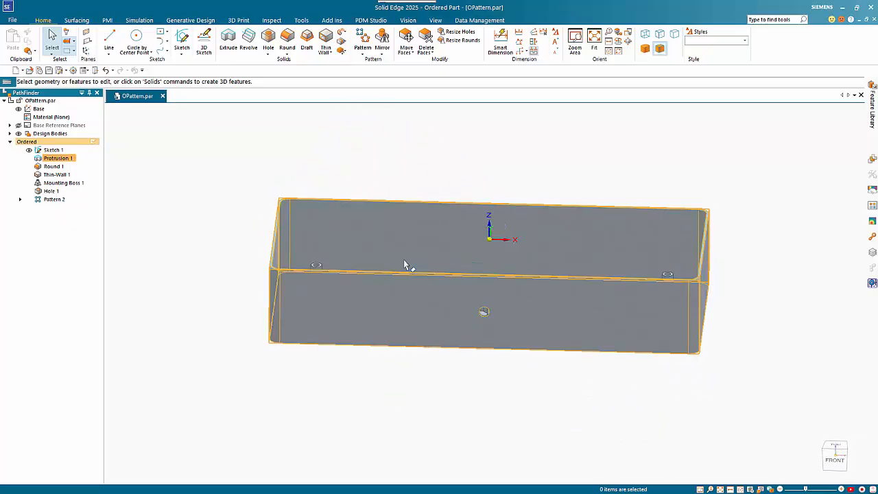
left_click(363, 39)
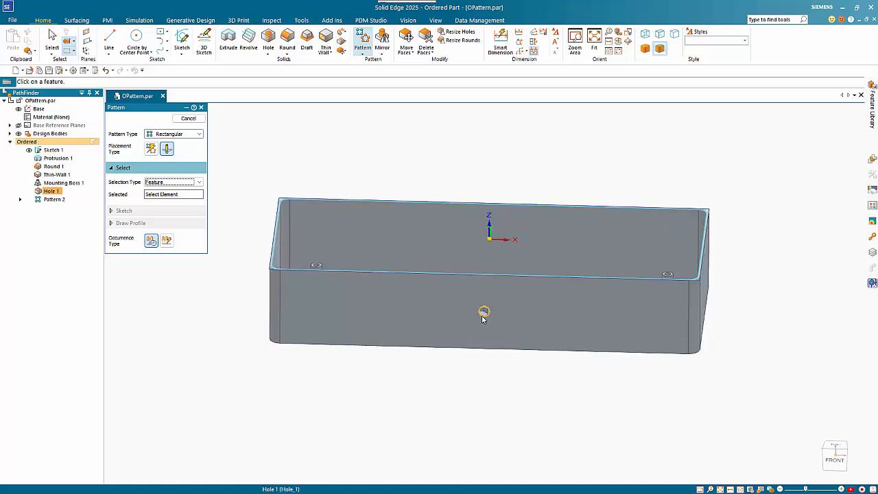
left_click(483, 312)
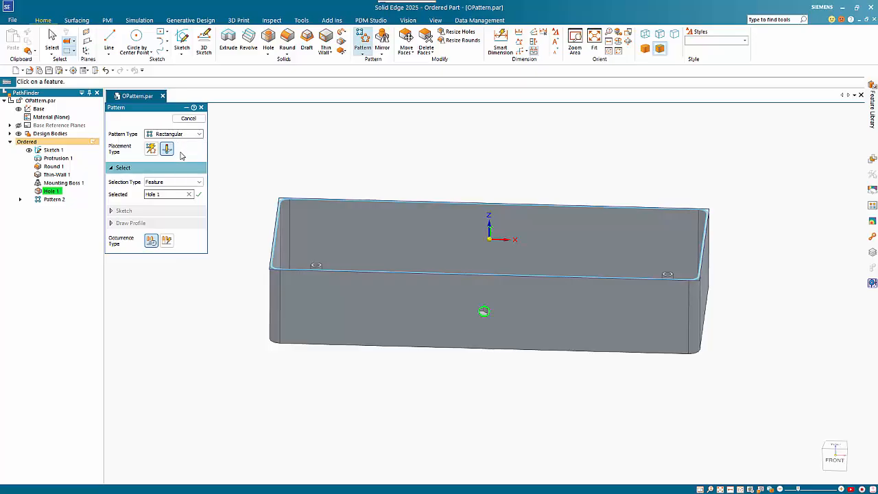
left_click(167, 149)
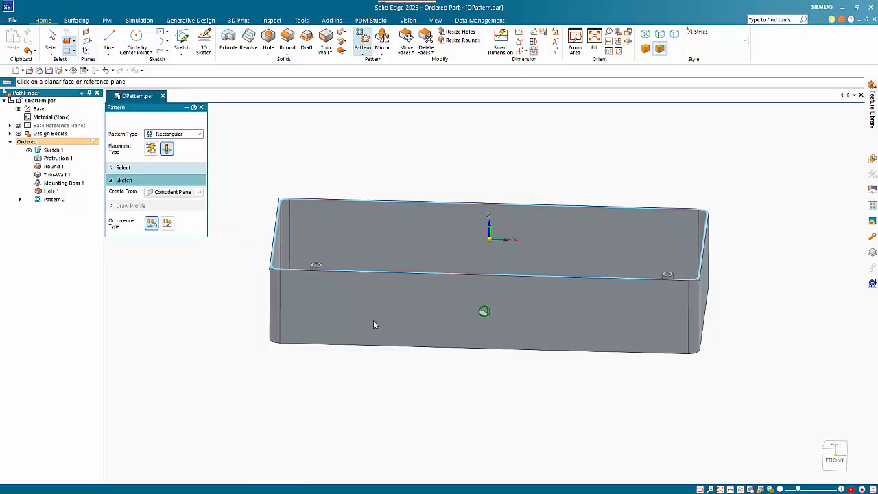
left_click(372, 303)
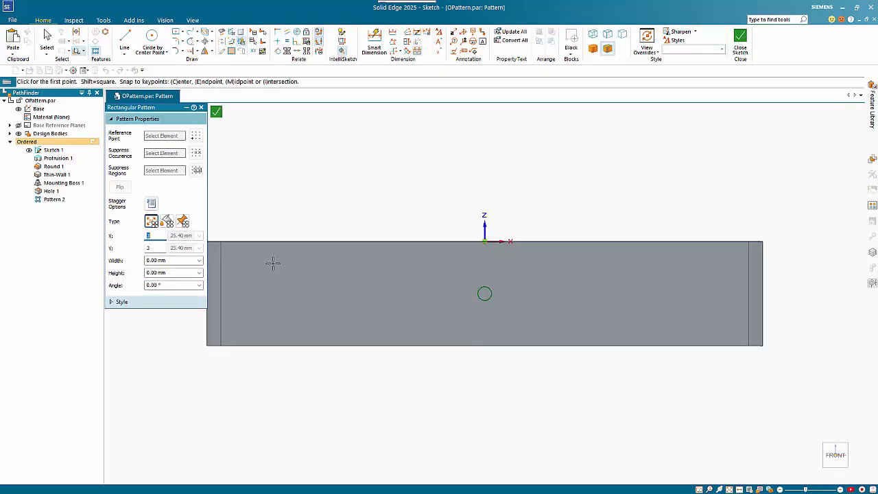
Step: Draw a pattern rectangle about 305 mm by 44 mm around the hole and set 4 occurrences in the X direction
left_click(704, 324)
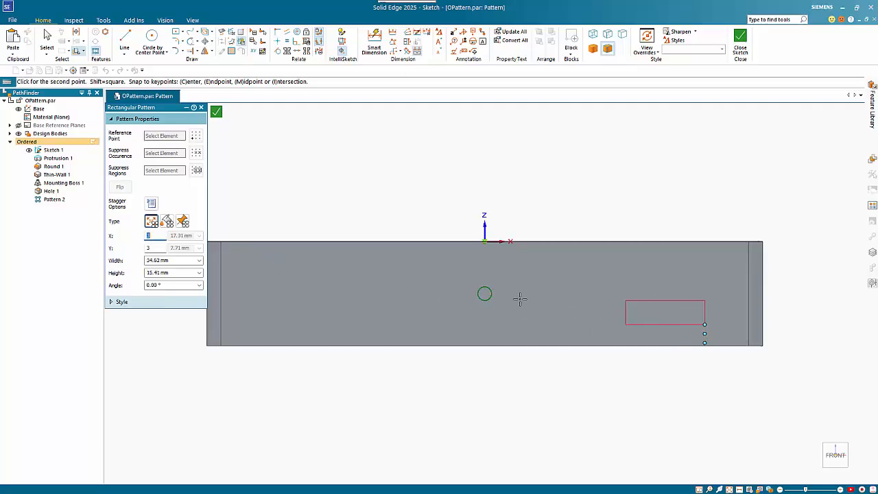
left_click(281, 262)
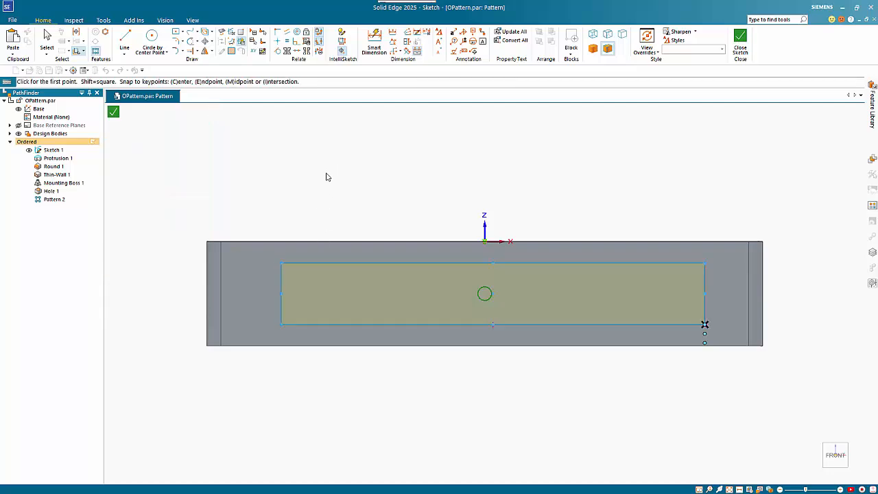
key("Escape")
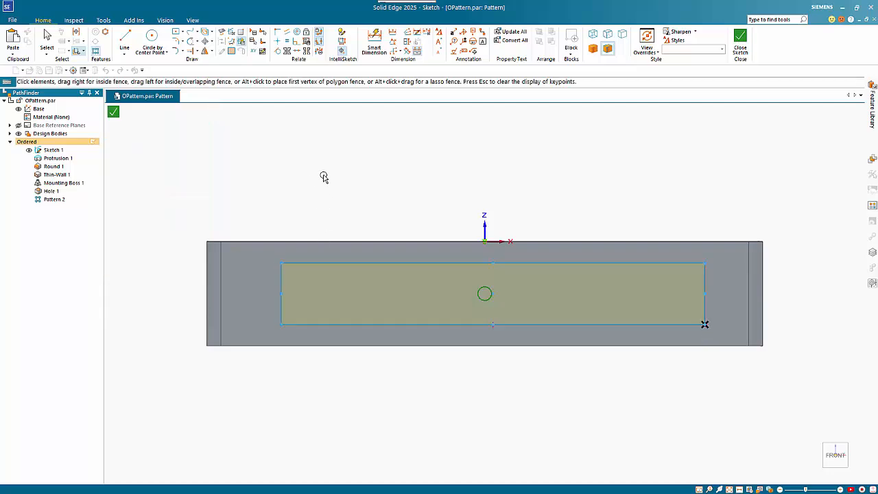
key("ctrl+a")
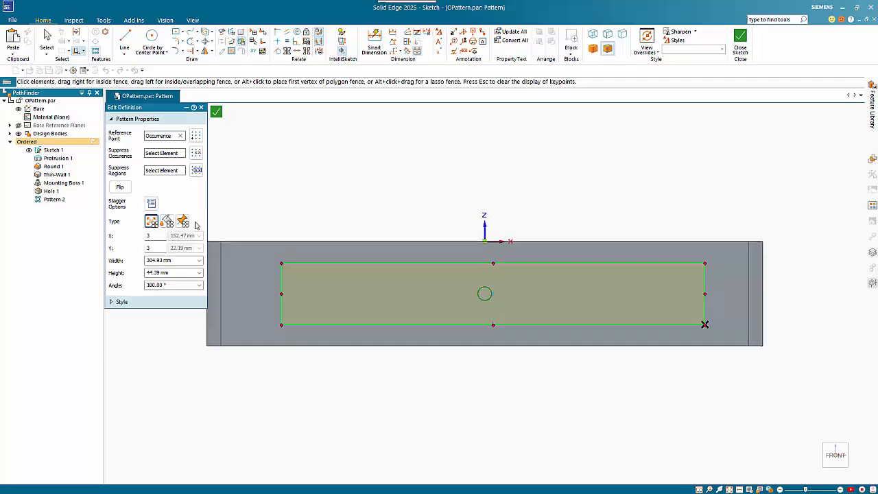
double_click(149, 237)
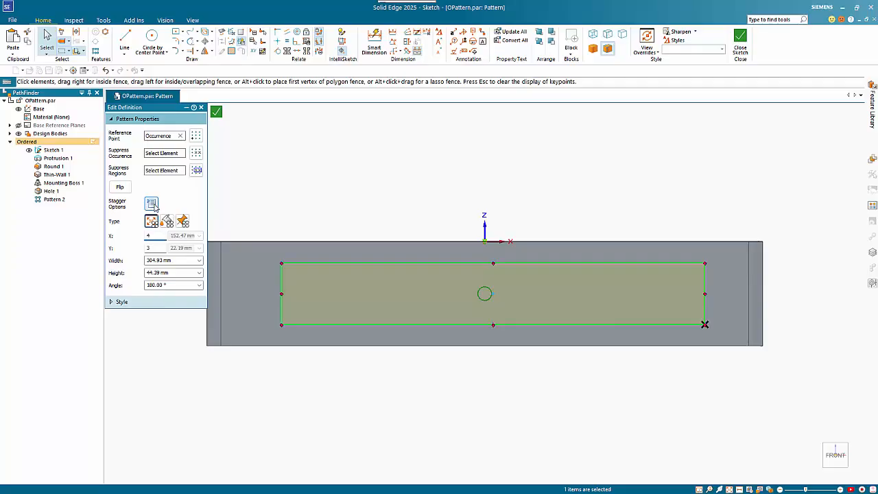
key("Return")
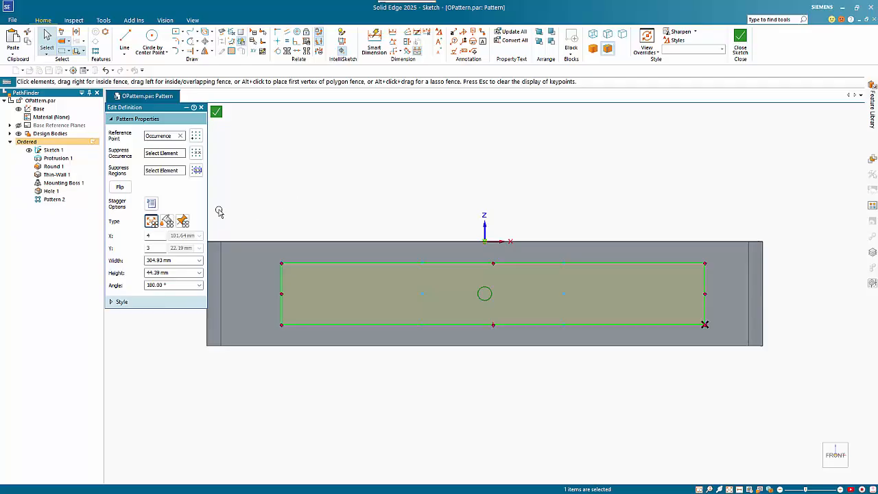
Step: Stagger the hole pattern by Row with a 1/2 offset, excluding the last column
left_click(151, 206)
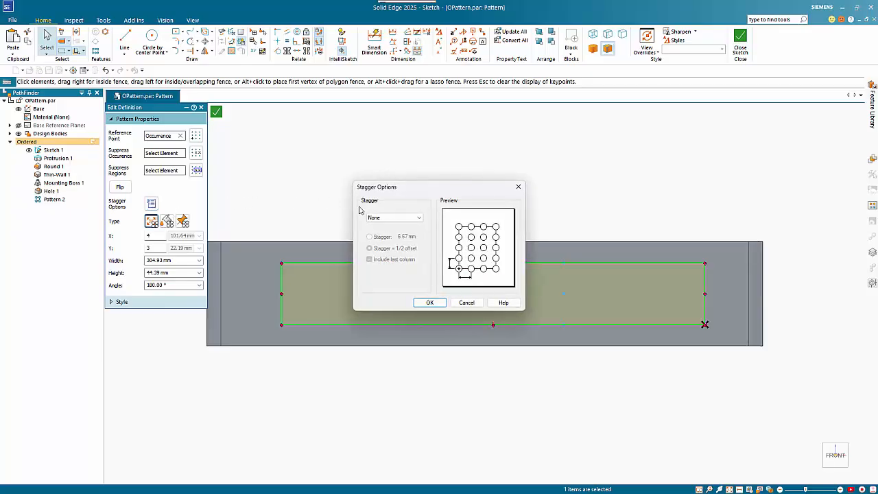
left_click(394, 217)
left_click(387, 238)
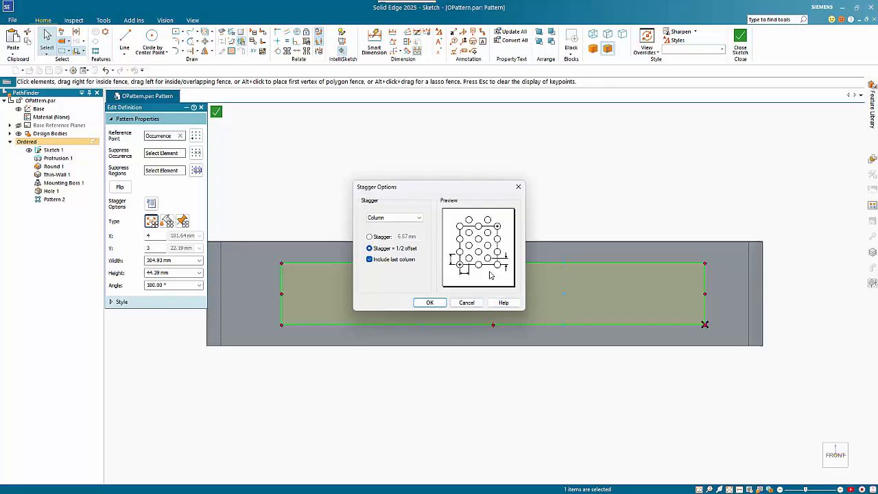
left_click(397, 220)
left_click(402, 230)
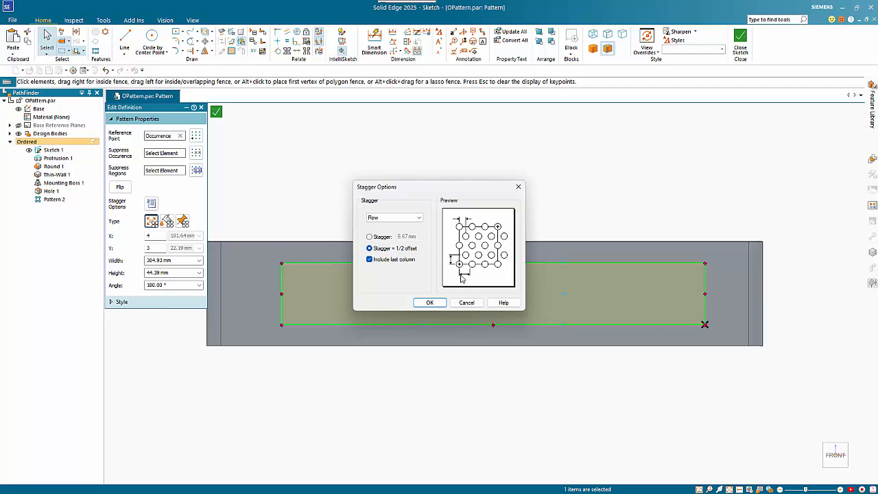
left_click(402, 261)
left_click(430, 303)
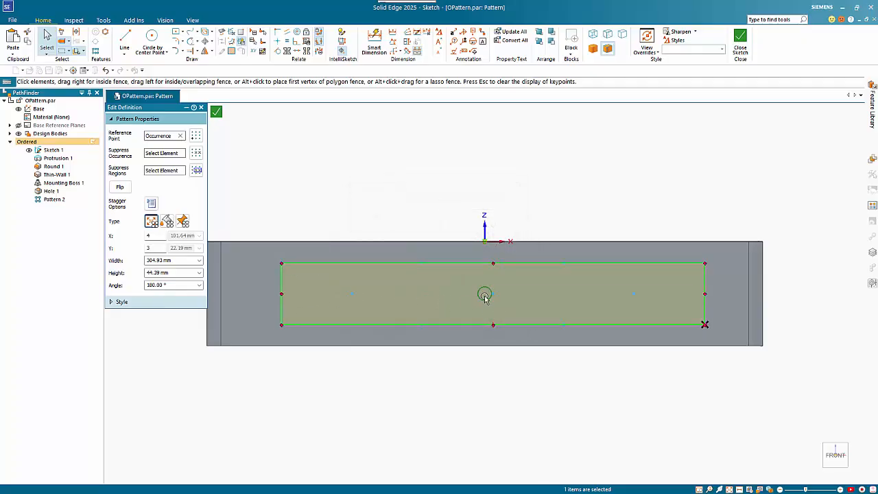
Step: Make the centre occurrence the pattern's reference point, and align the rectangle's edge midpoints with the midpoints of the box face's edges
left_click(195, 137)
left_click(492, 293)
left_click(277, 42)
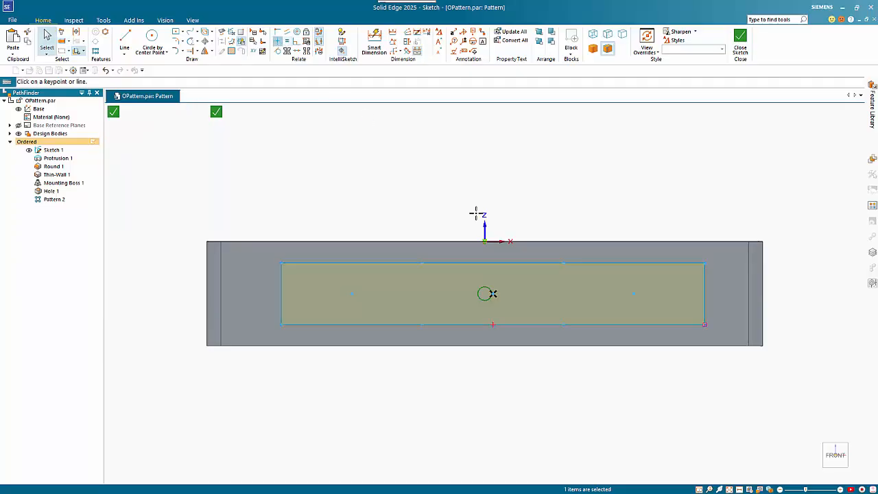
left_click(493, 262)
left_click(485, 241)
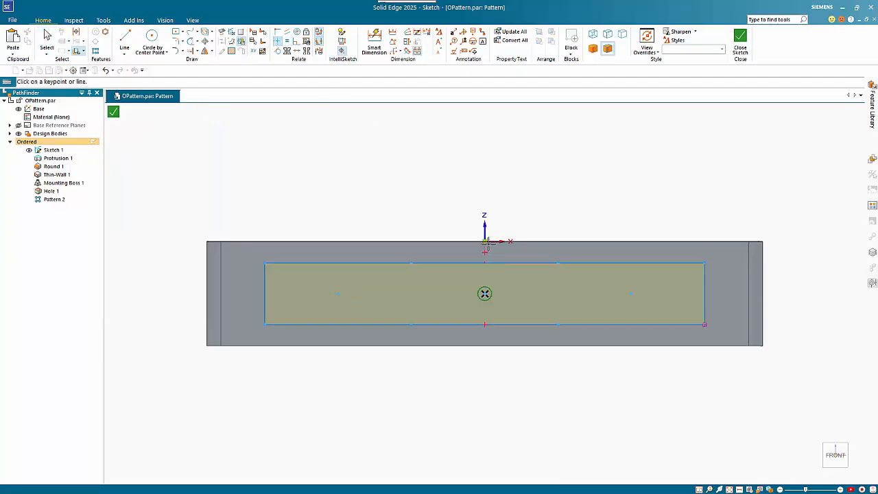
left_click(748, 294)
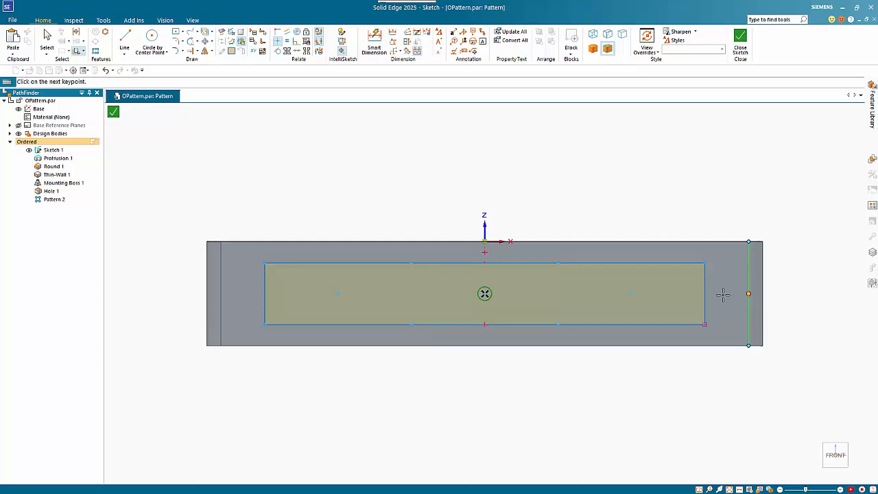
left_click(704, 293)
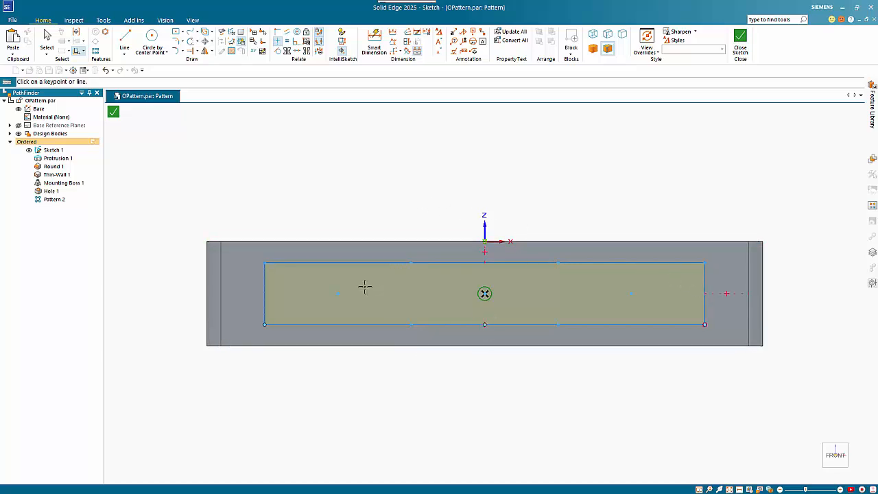
Step: Close the pattern sketch and finish the staggered hole pattern on the box's front wall
left_click(114, 111)
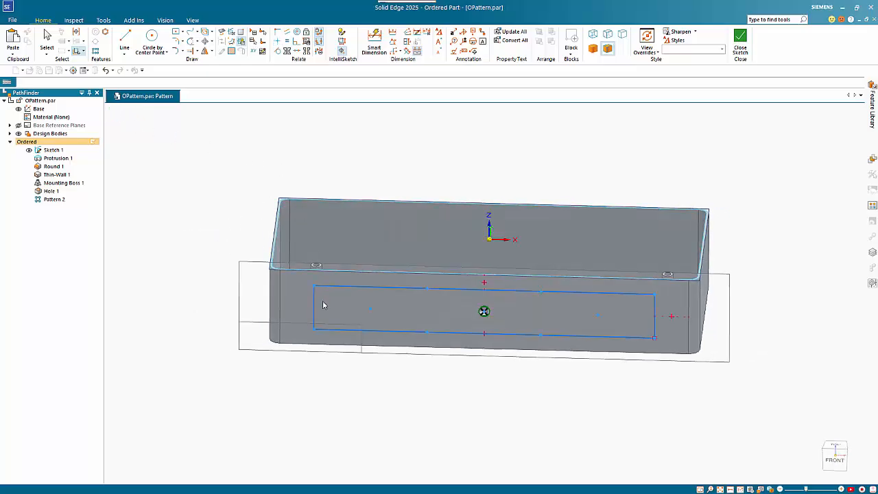
left_click(377, 302)
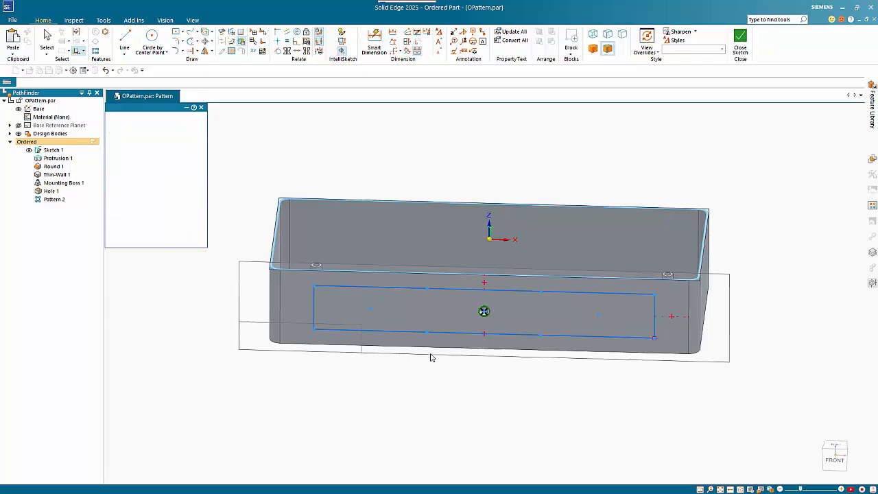
right_click(466, 391)
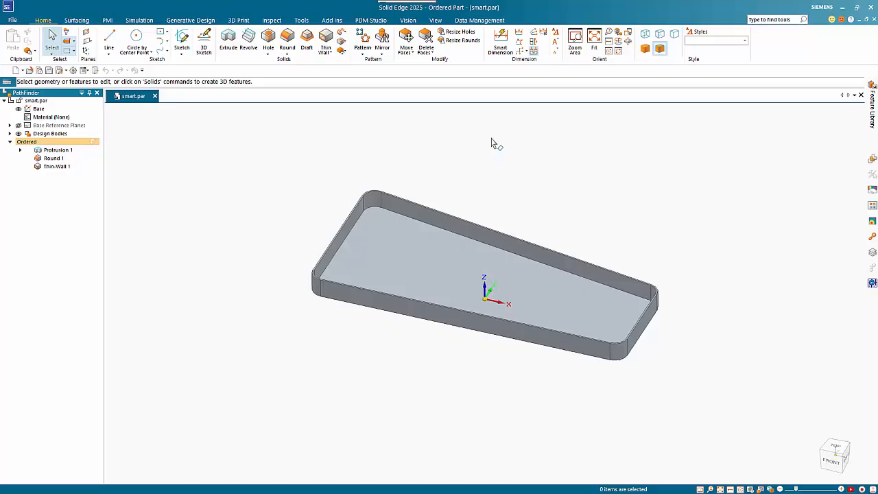
Step: In smart.par, start a Rib with its sketch on a coincident plane at the tray's top rim
left_click(326, 53)
left_click(334, 83)
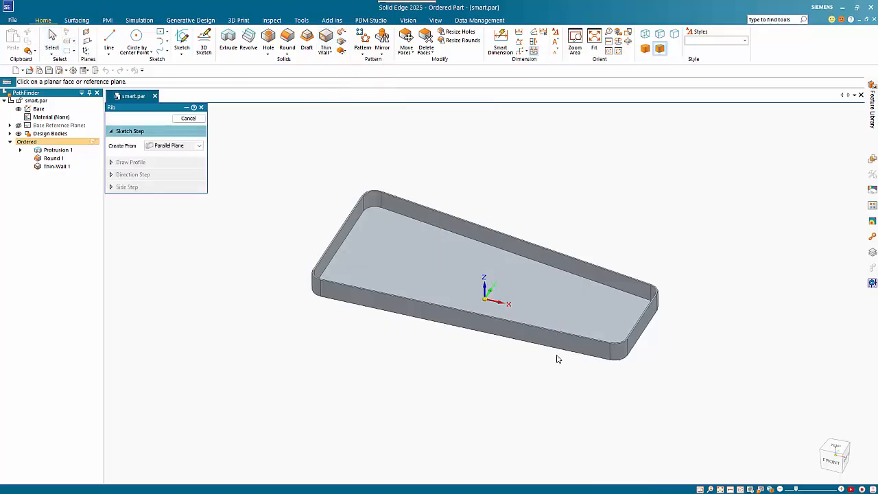
left_click(593, 341)
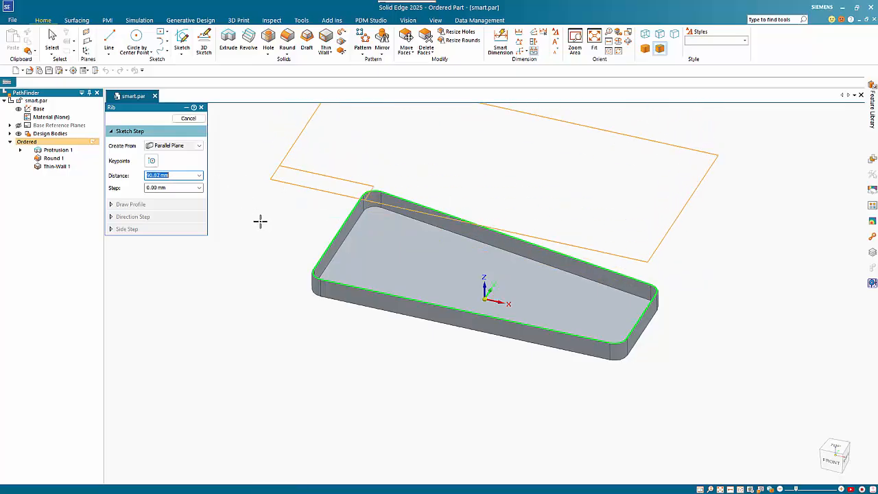
left_click(181, 145)
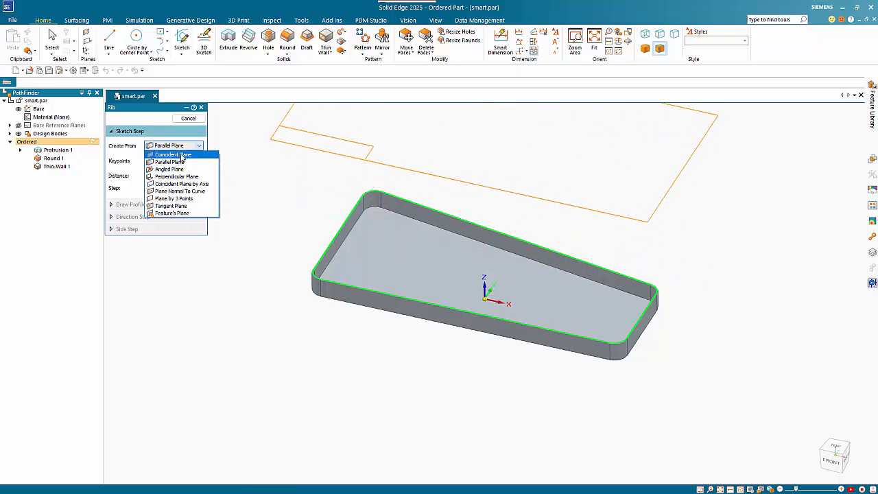
left_click(180, 155)
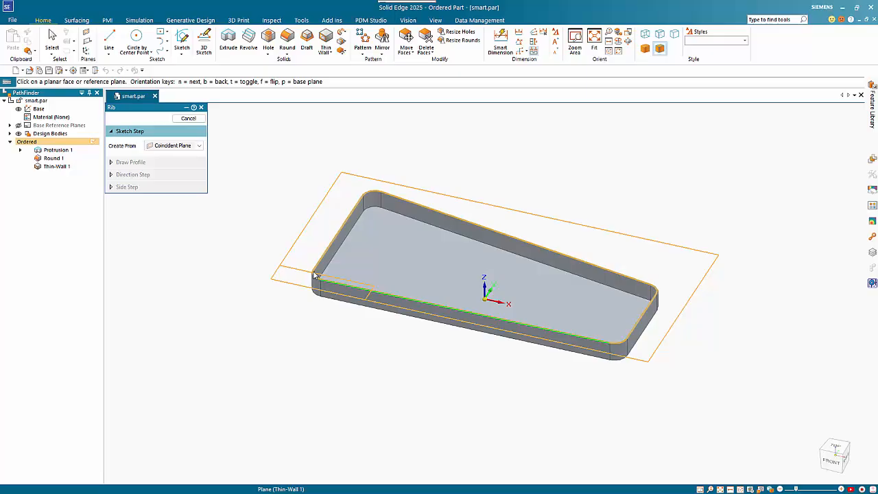
left_click(314, 275)
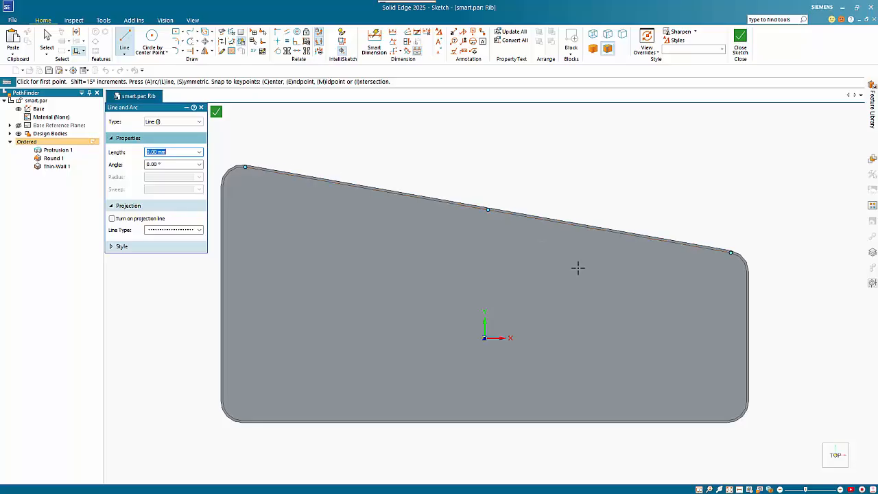
Step: Sketch a vertical line about 39 mm long near the tray's narrow end as the rib profile
left_click(685, 293)
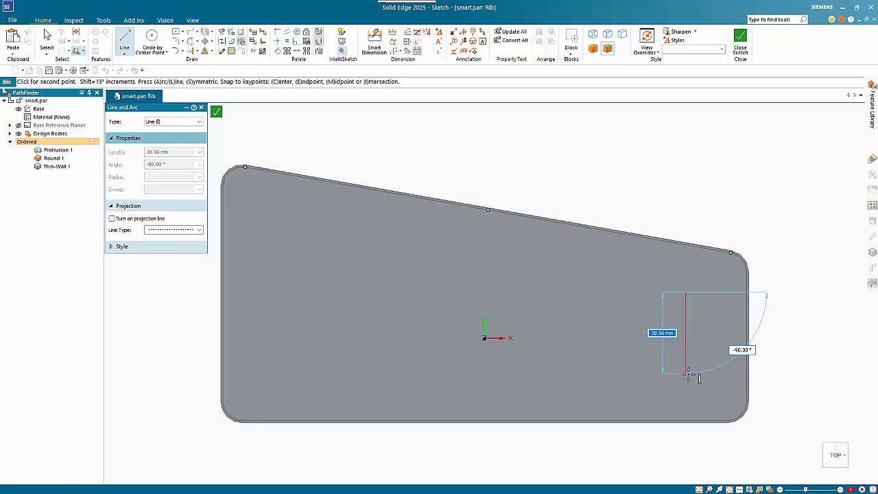
left_click(685, 373)
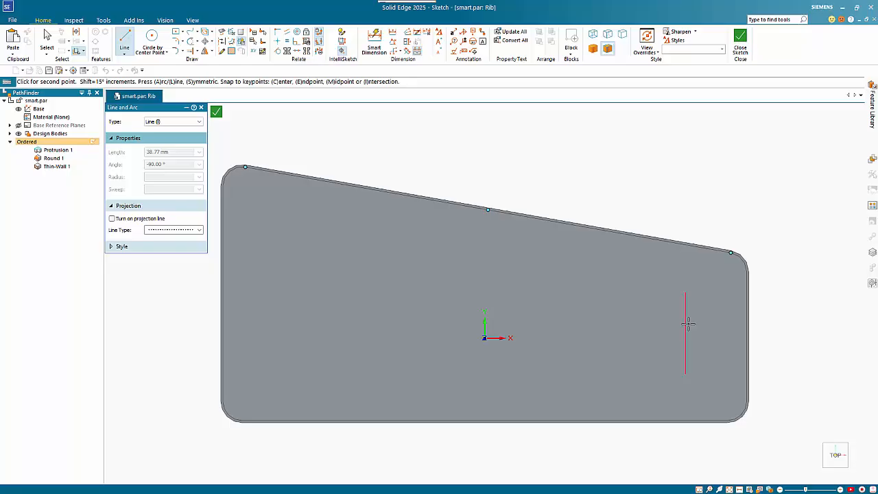
right_click(613, 142)
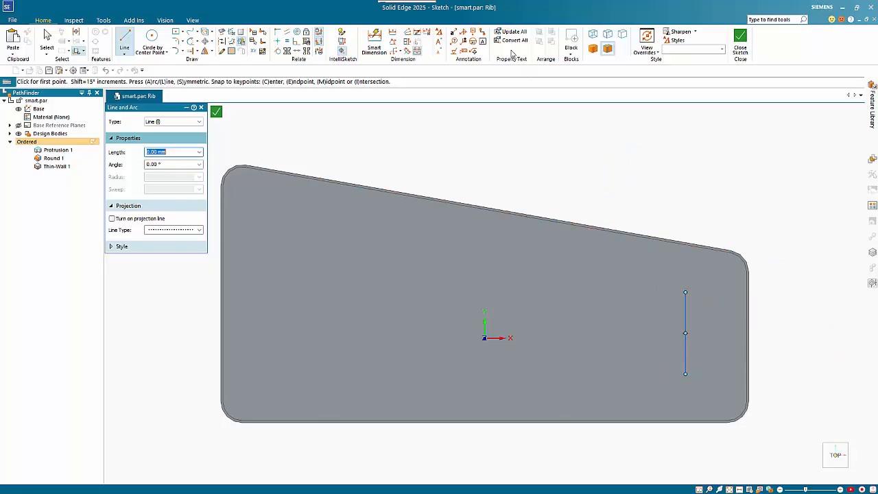
Step: Dimension the rib line 20 mm from the tray's narrow end edge and close the sketch
left_click(373, 42)
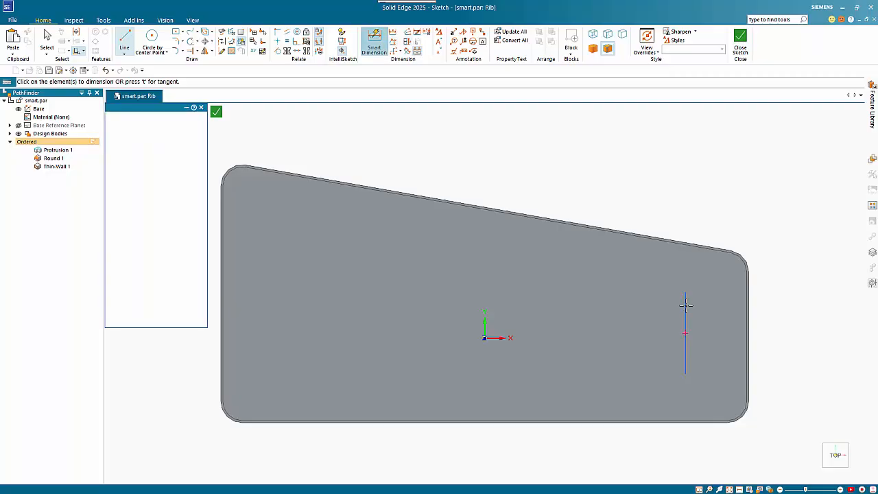
left_click(750, 301)
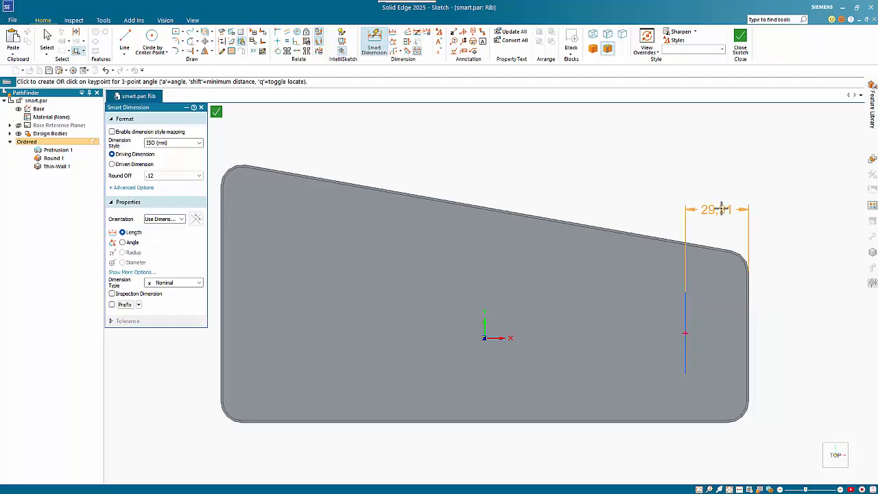
left_click(721, 200)
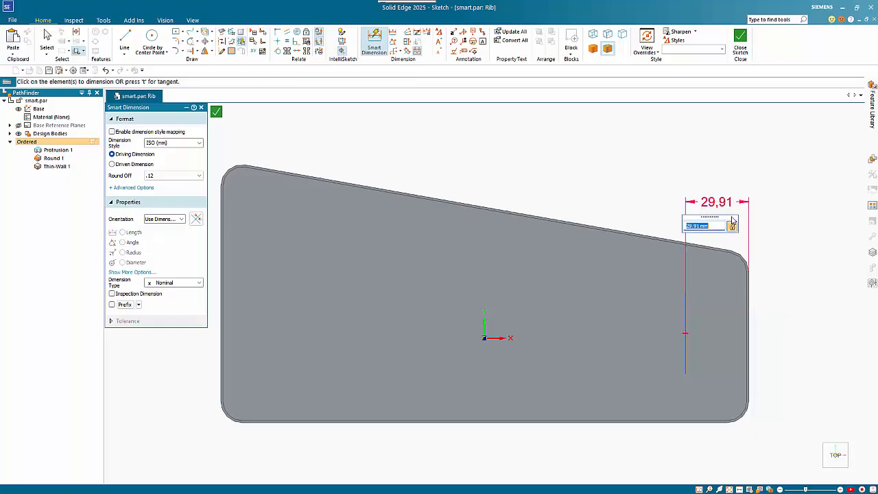
type("20")
key("Return")
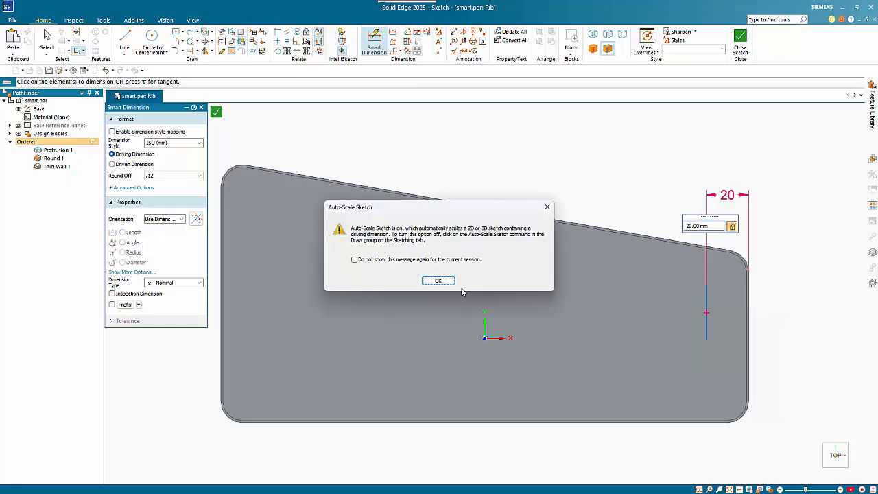
left_click(438, 280)
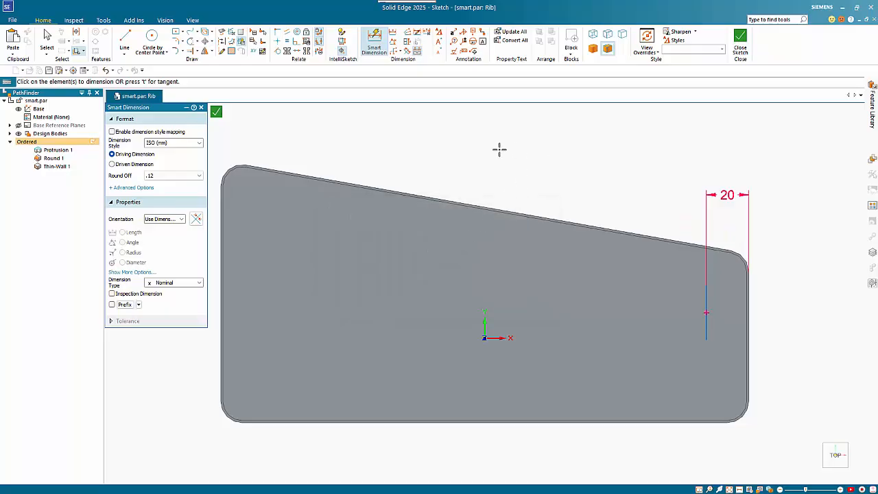
left_click(216, 113)
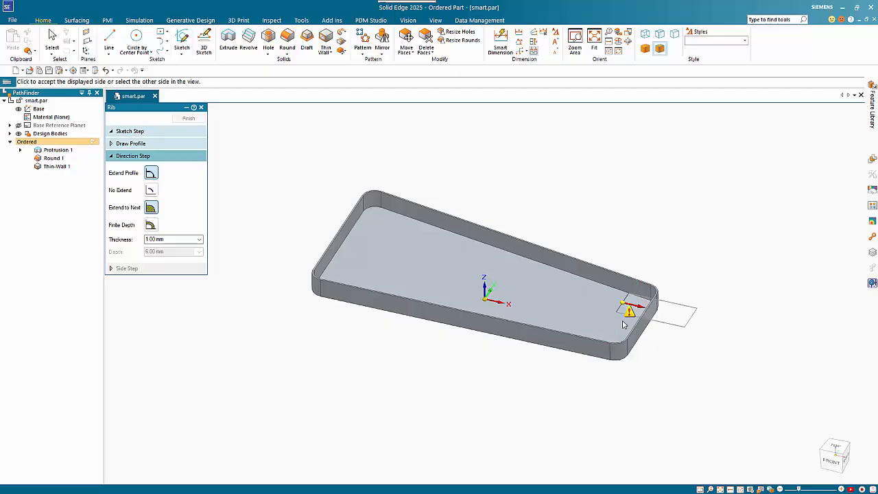
Step: Direct the 1 mm thick rib down to the tray floor, extending its profile to the walls, and finish it
left_click(615, 382)
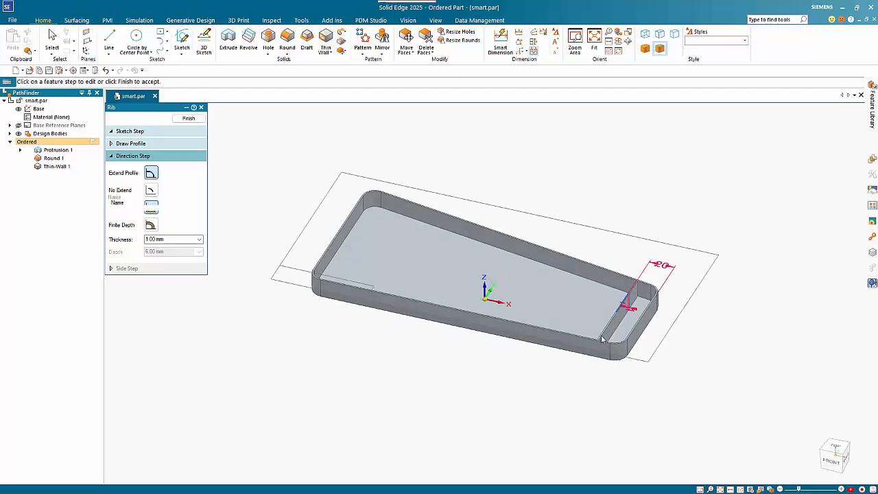
right_click(715, 333)
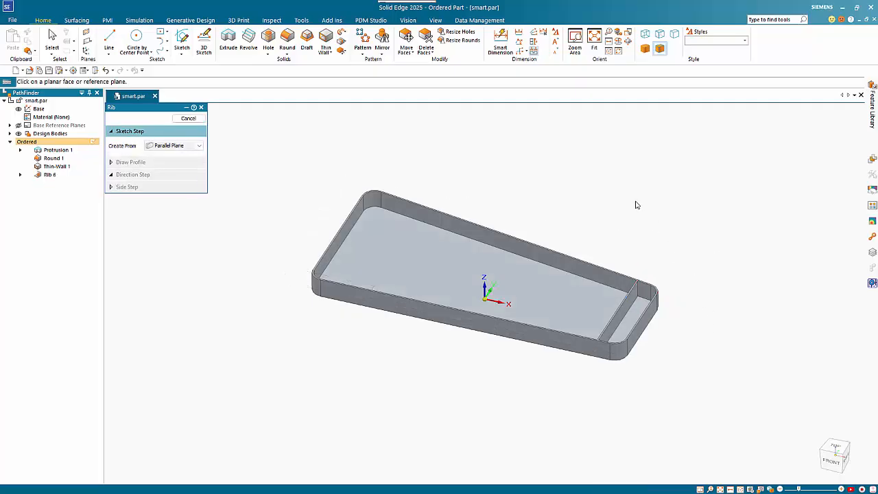
key("Escape")
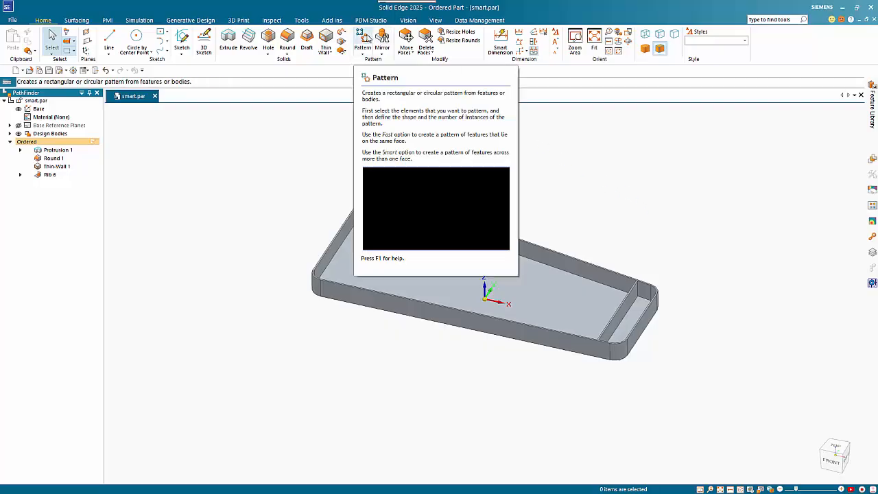
Step: Start a rectangular pattern of the rib with the second occurrence type, sketched on a plane coincident with the tray floor
left_click(365, 41)
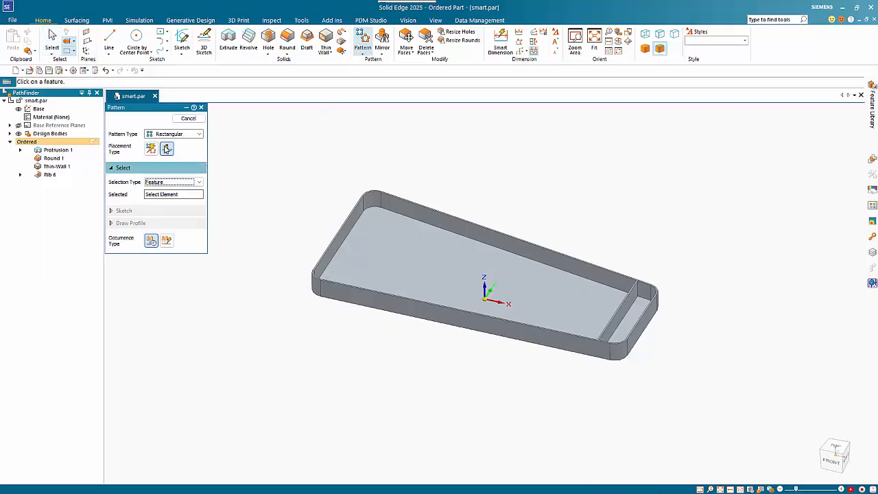
left_click(167, 241)
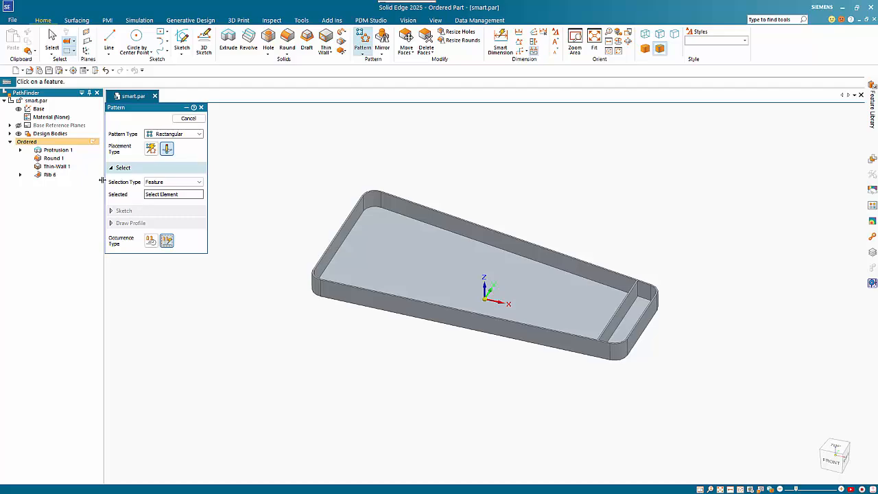
left_click(49, 175)
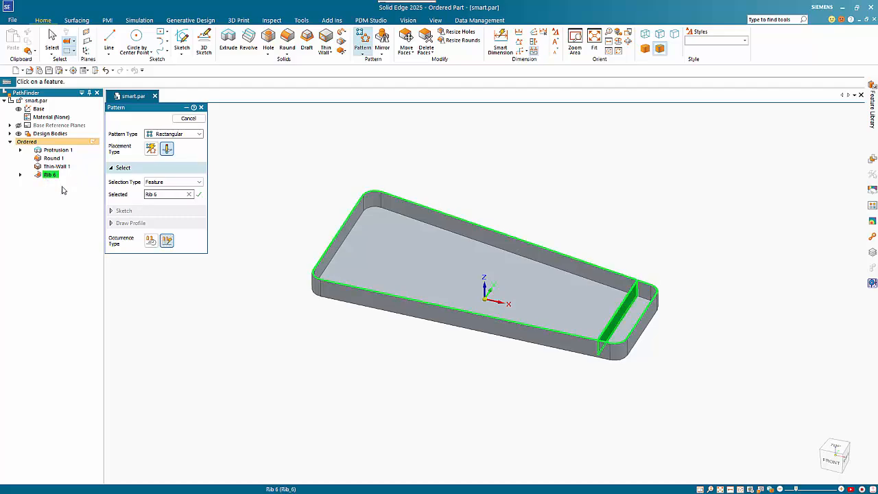
right_click(229, 177)
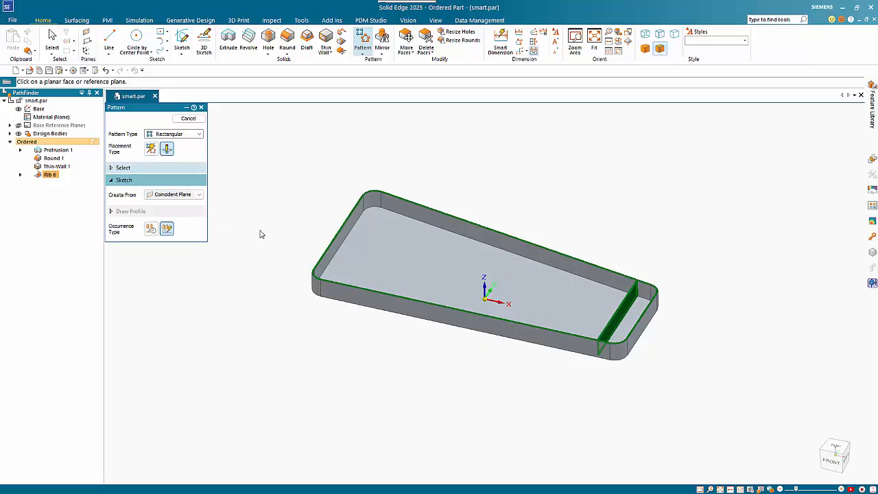
left_click(373, 259)
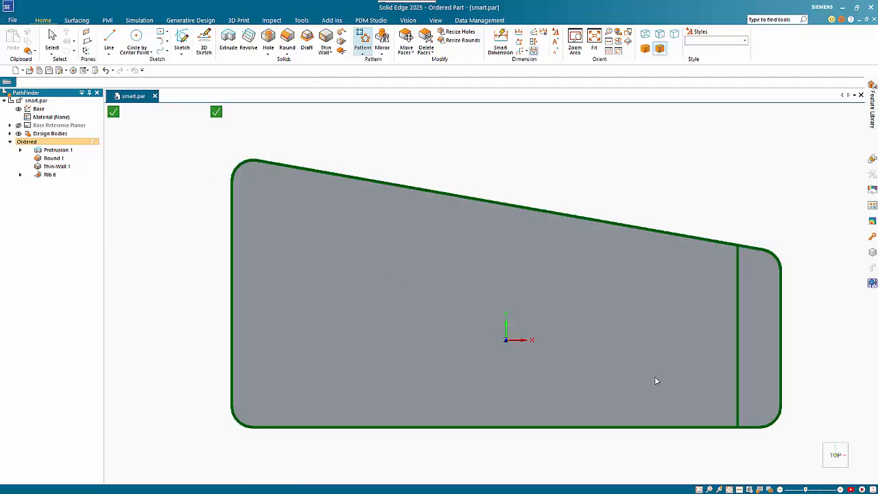
Step: Draw a pattern rectangle about 205 mm by 73 mm from the rib's lower end towards the tray's wide end and open its definition
left_click(737, 426)
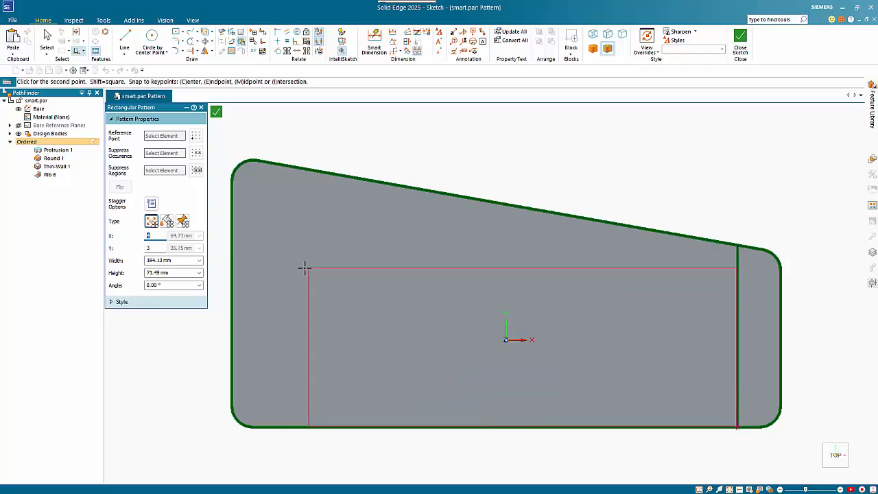
left_click(283, 264)
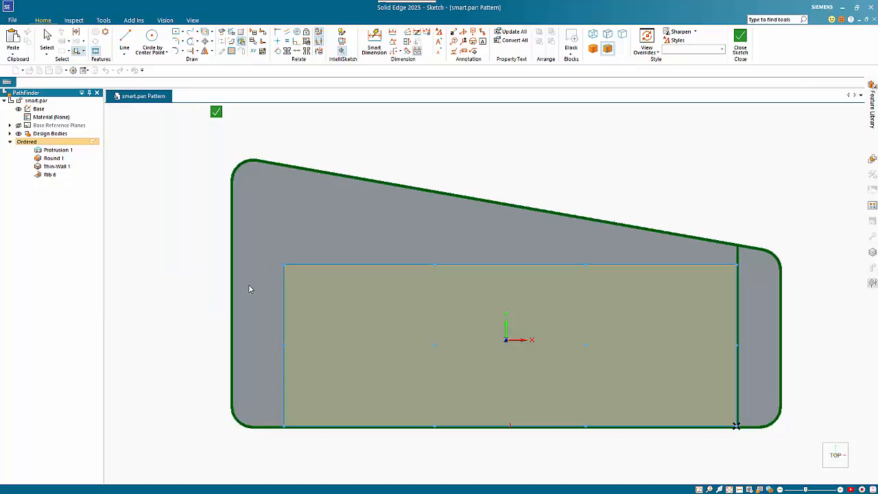
key("Escape")
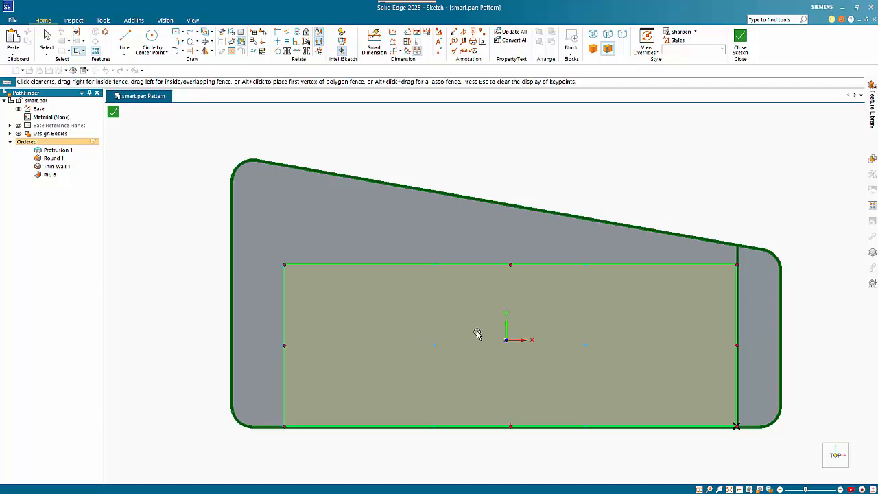
left_click(458, 332)
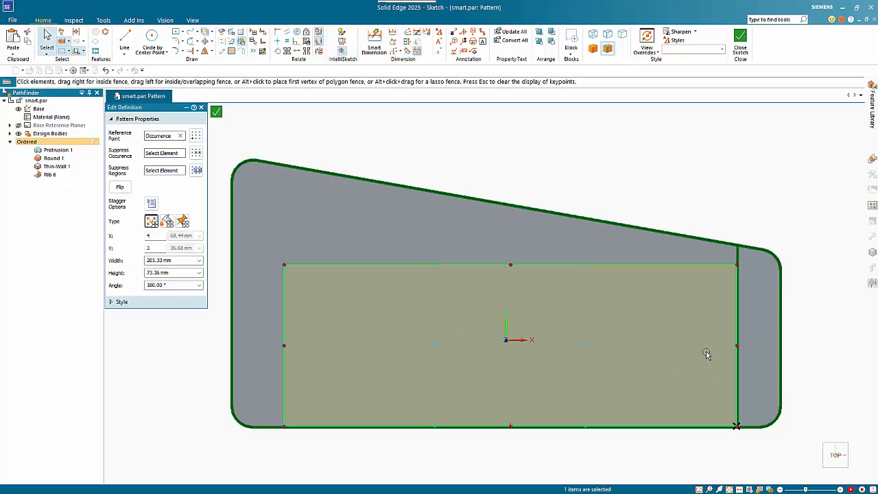
Step: Set the rib pattern's Y count to 1 and its X count to 5
type("3")
key("BackSpace")
type("1")
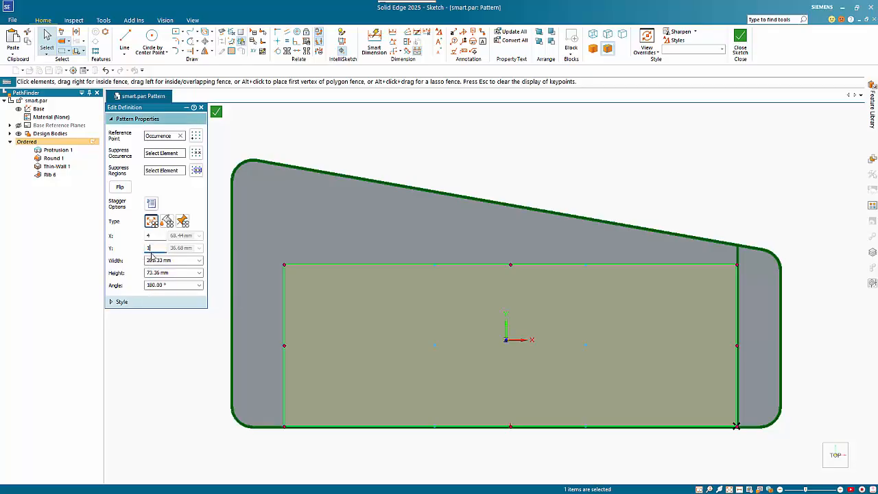
key("Tab")
left_click(150, 237)
type("5")
key("Tab")
key("Escape")
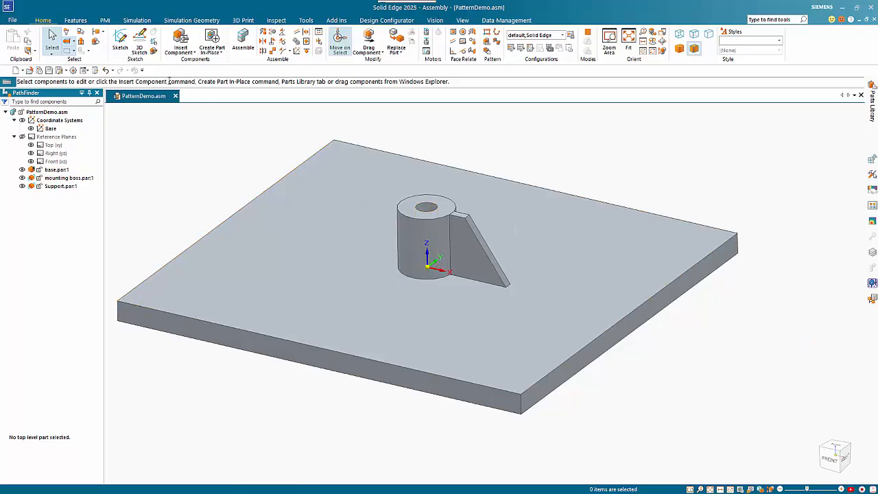
Step: Sketch a circular pattern profile on the Top (xy) plane, centred on the boss, with a radius of about 63 mm reaching the support's outer end
left_click(120, 42)
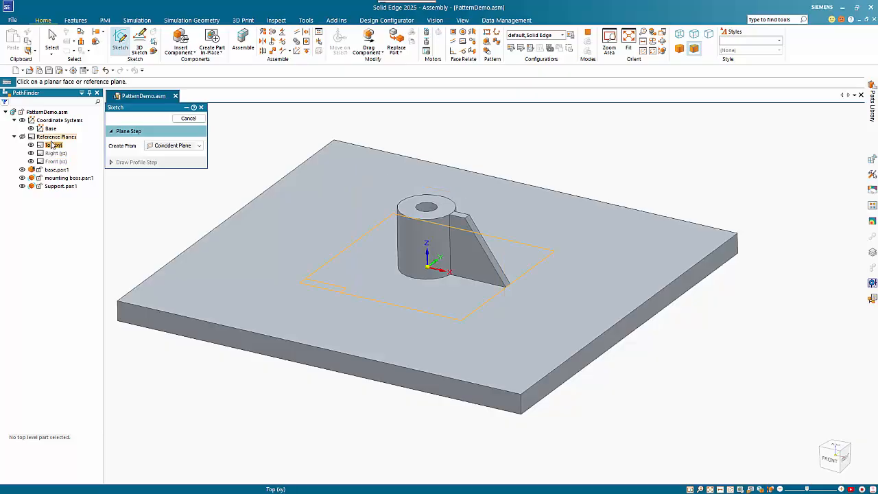
left_click(51, 146)
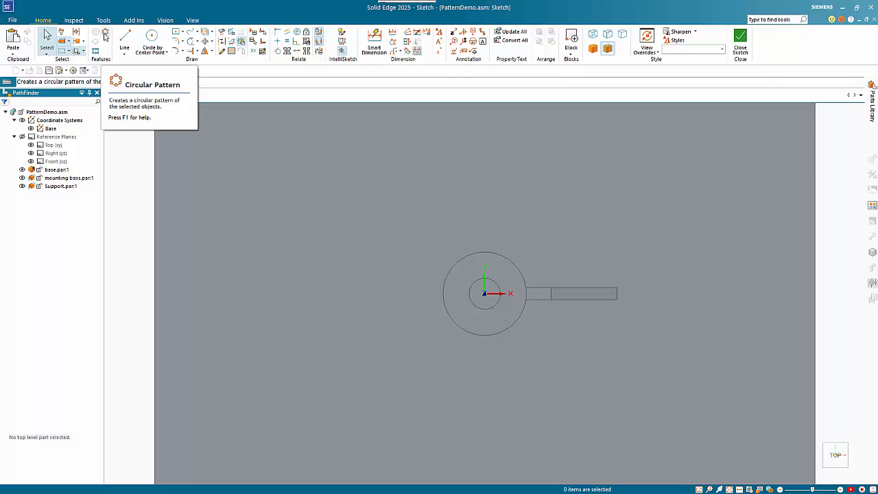
left_click(105, 33)
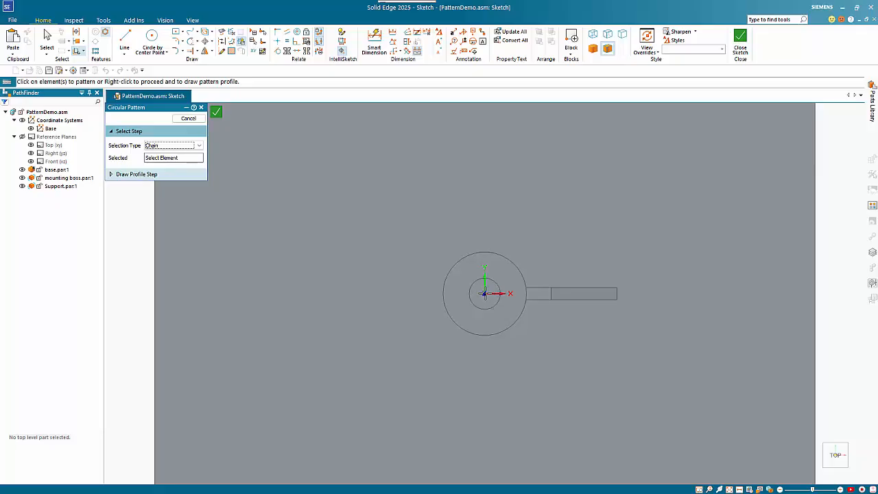
left_click(149, 175)
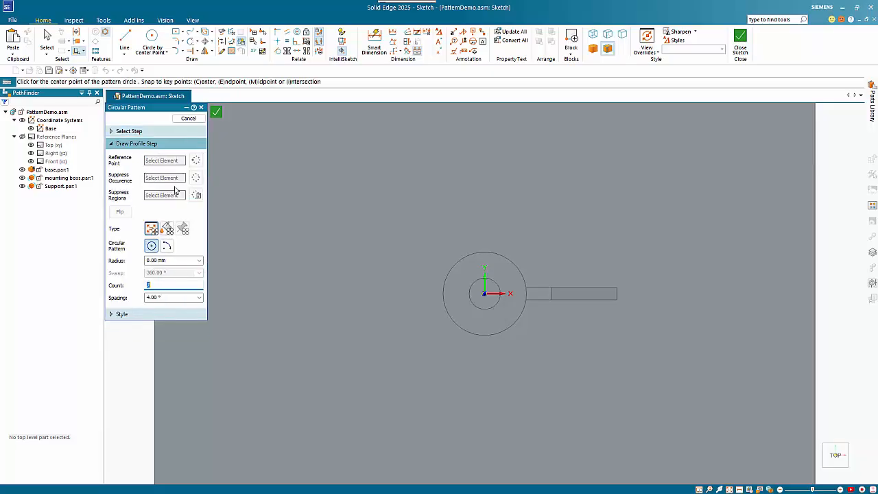
left_click(484, 293)
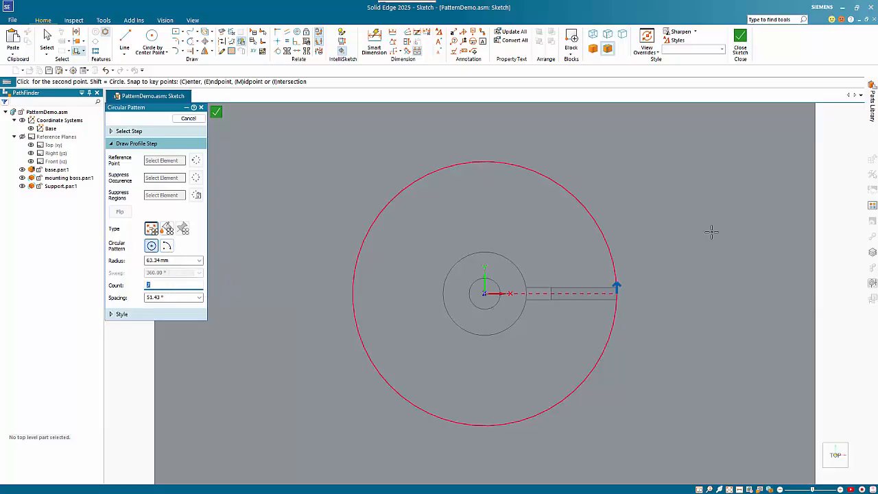
left_click(661, 249)
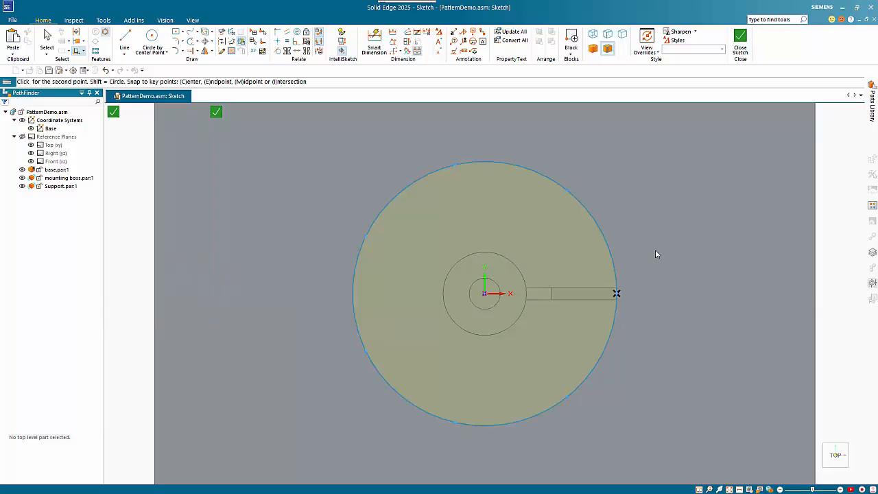
key("Escape")
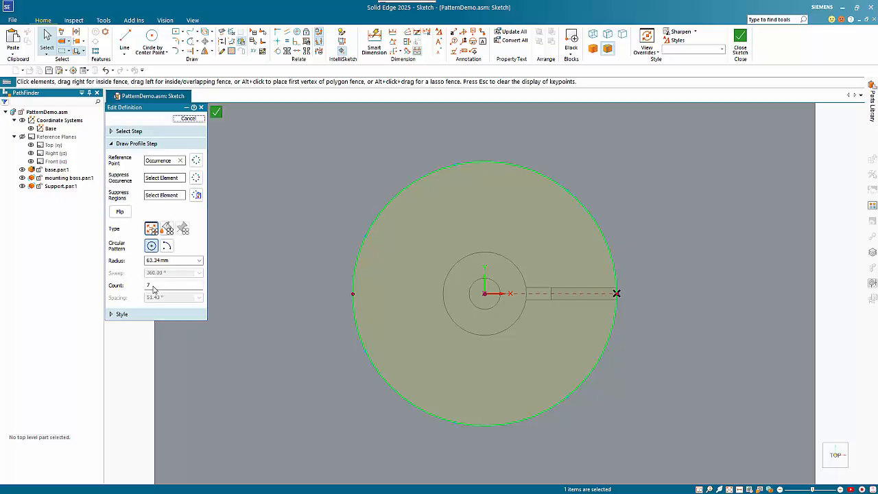
Step: Set the circular pattern's occurrence count to 4
left_click(151, 286)
double_click(143, 287)
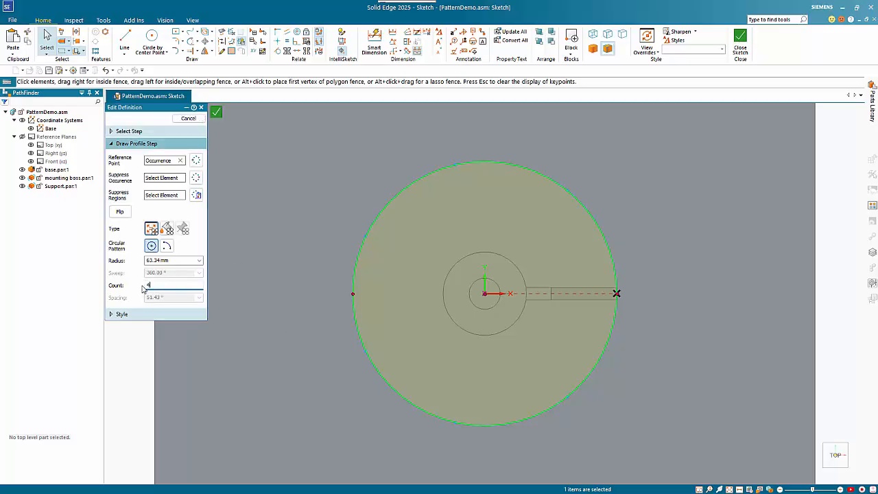
key("Tab")
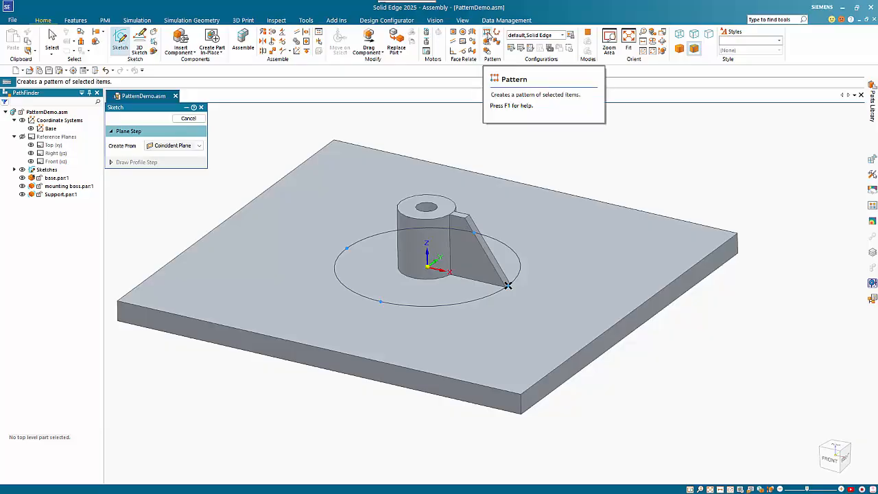
Step: Pattern the support part around the mounting boss, using the circular pattern in the assembly sketch
left_click(487, 33)
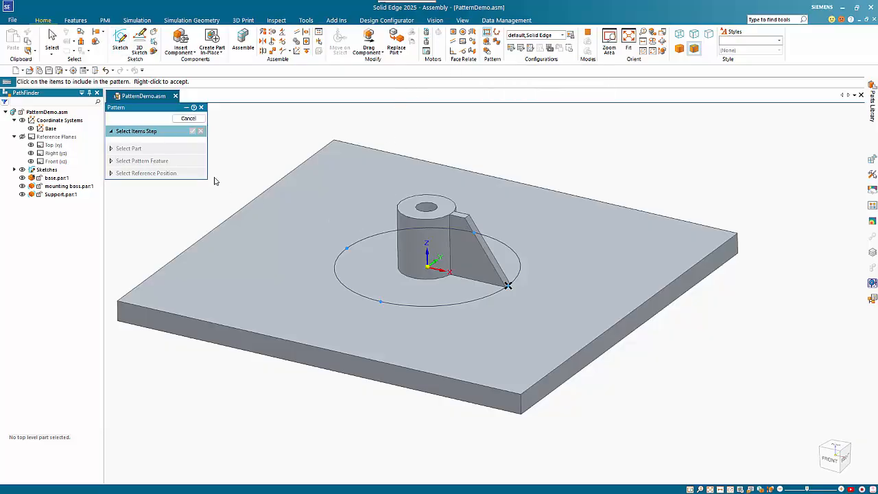
left_click(463, 237)
right_click(242, 153)
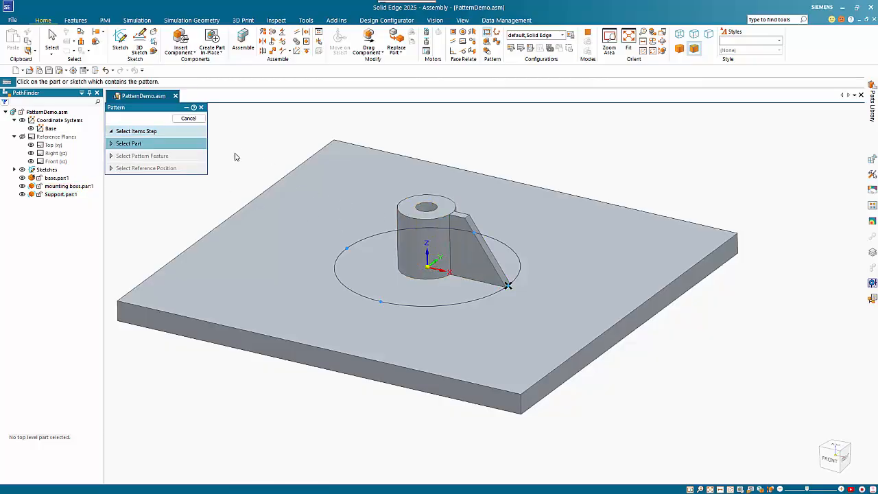
right_click(441, 308)
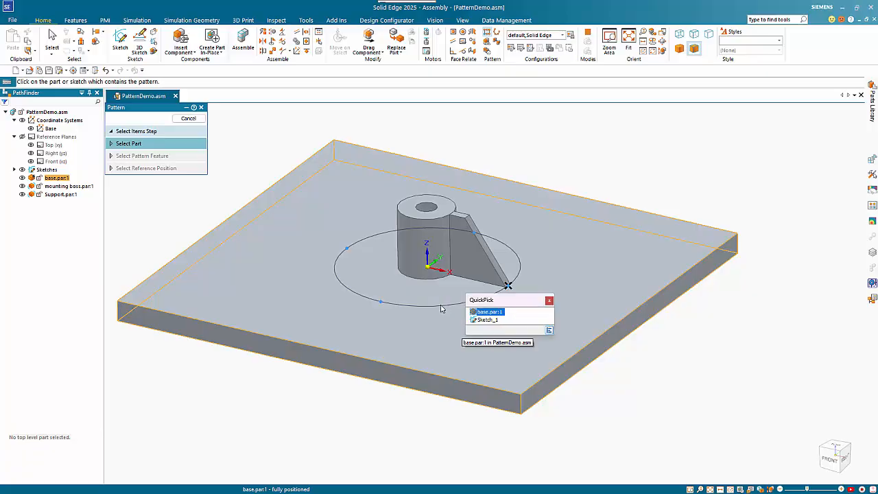
left_click(483, 321)
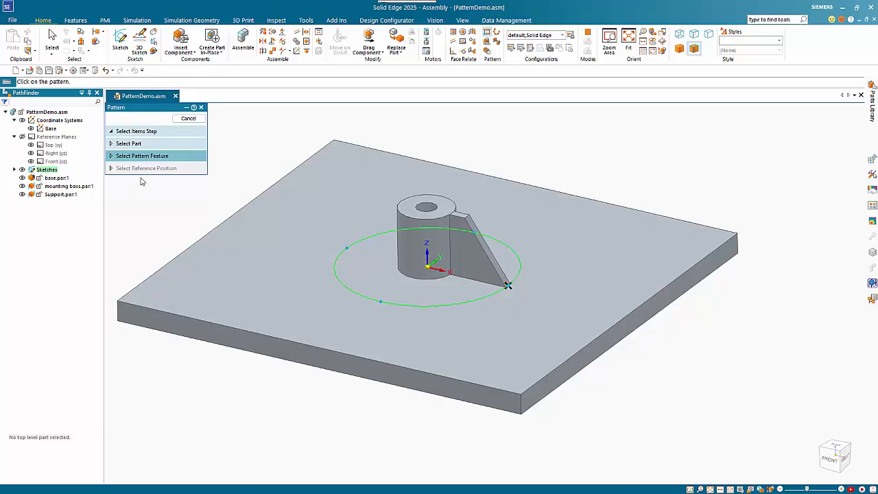
left_click(475, 303)
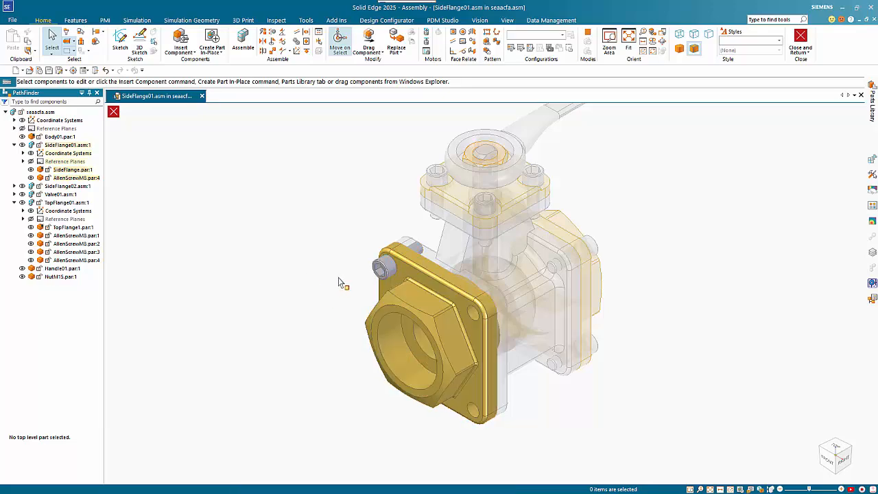
Step: Pattern the side flange's Allen screw from the flange's hole pattern, referencing the hole at the screw, and expand the pattern's items in the tree
left_click(380, 270)
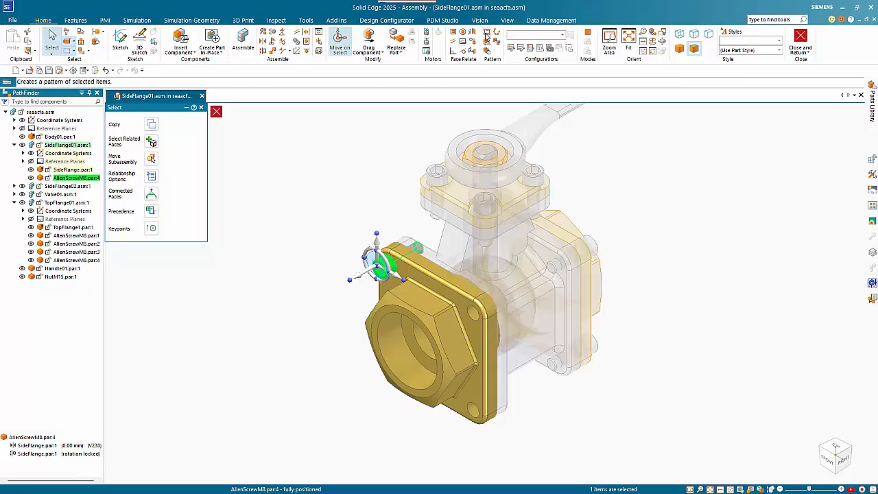
left_click(486, 33)
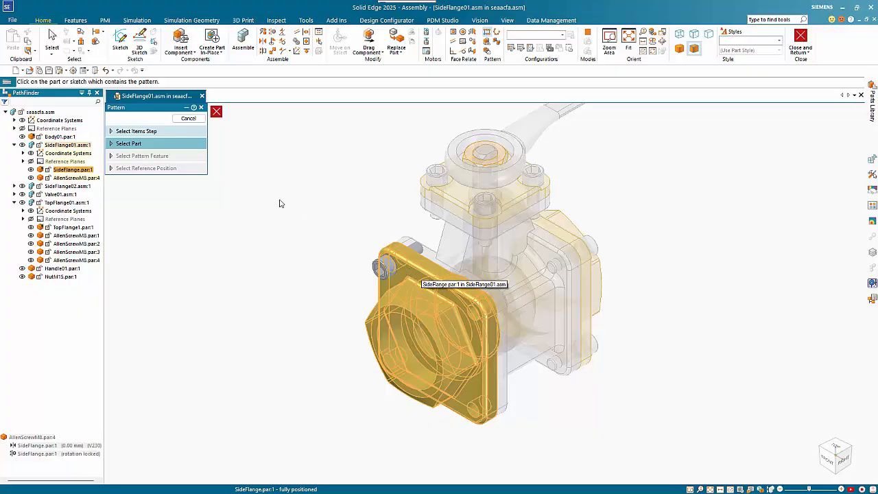
left_click(405, 273)
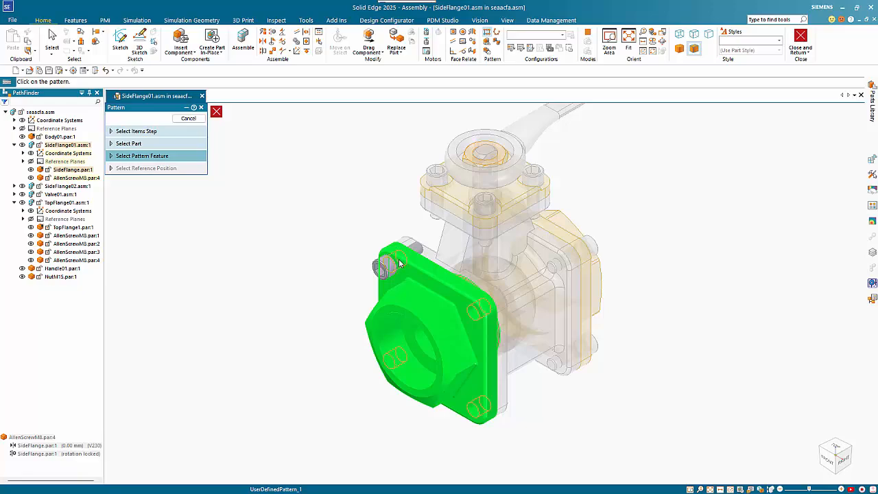
left_click(400, 262)
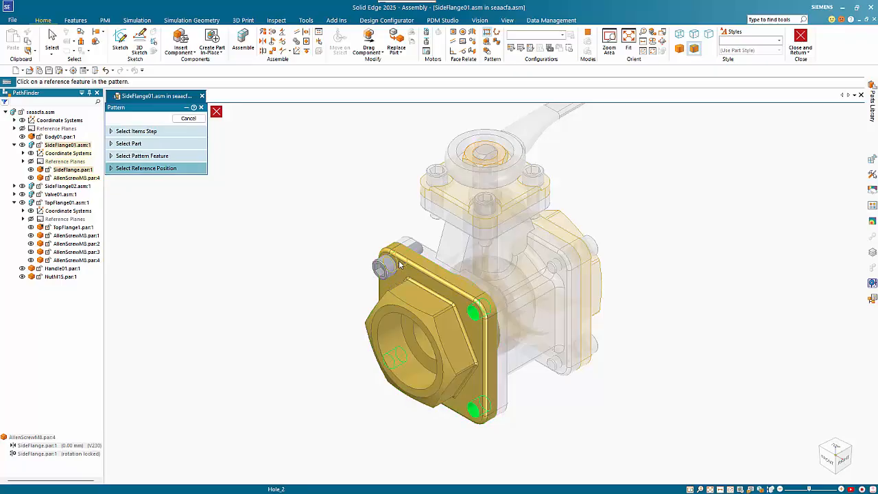
left_click(398, 260)
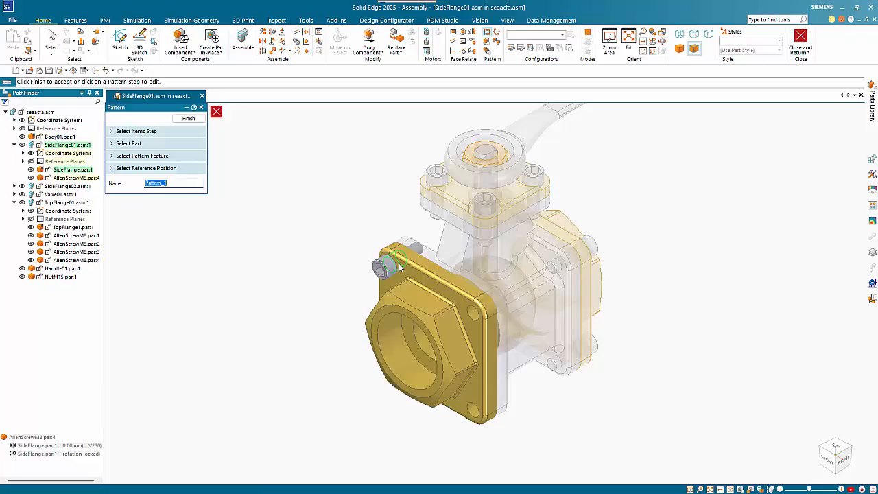
right_click(334, 229)
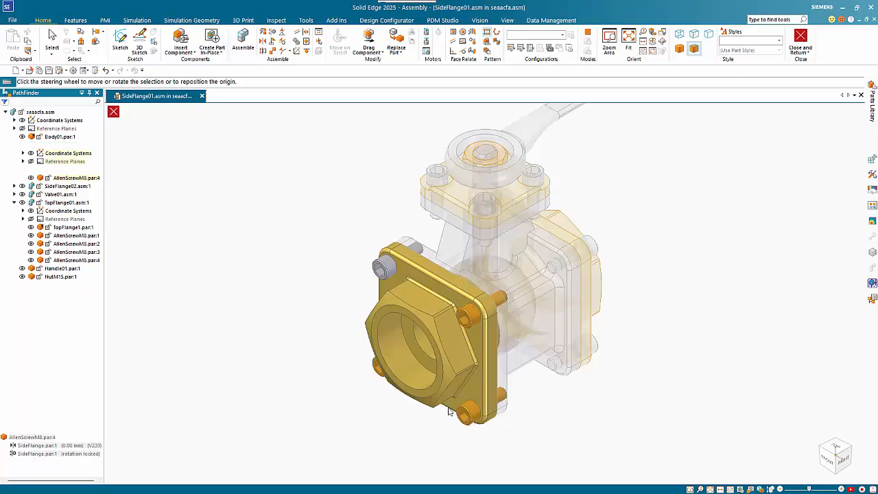
left_click(377, 269)
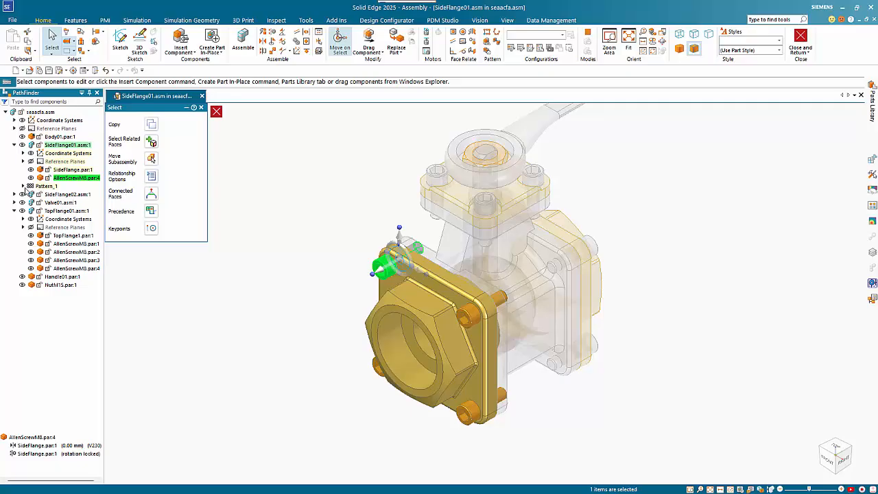
left_click(23, 186)
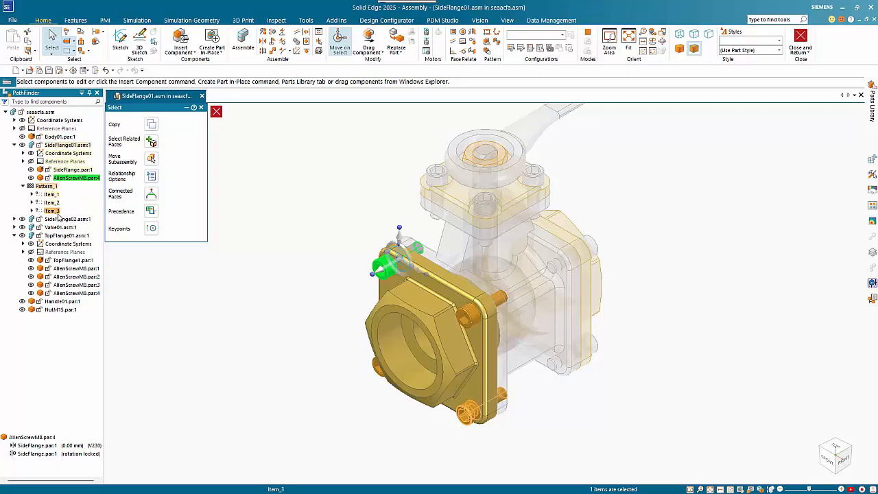